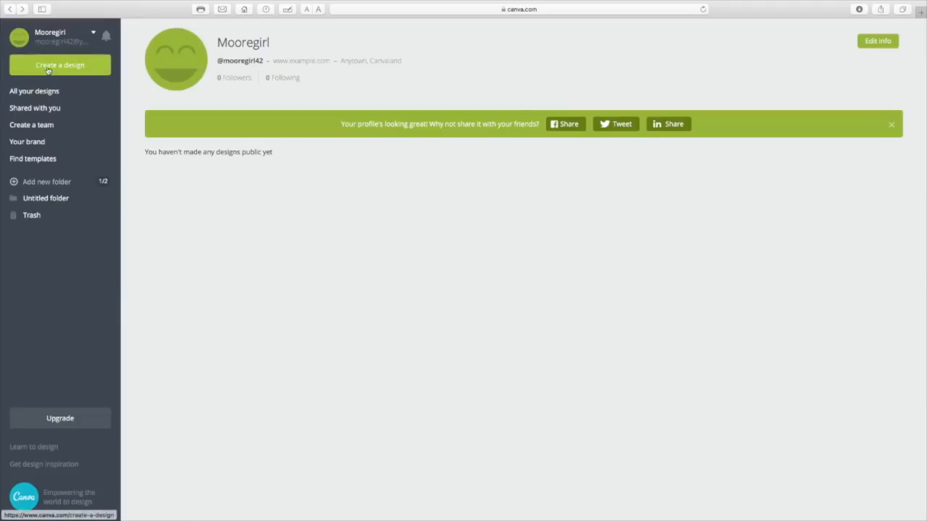
Create a new blank design with custom dimensions of 1920 × 1080 px
click(86, 72)
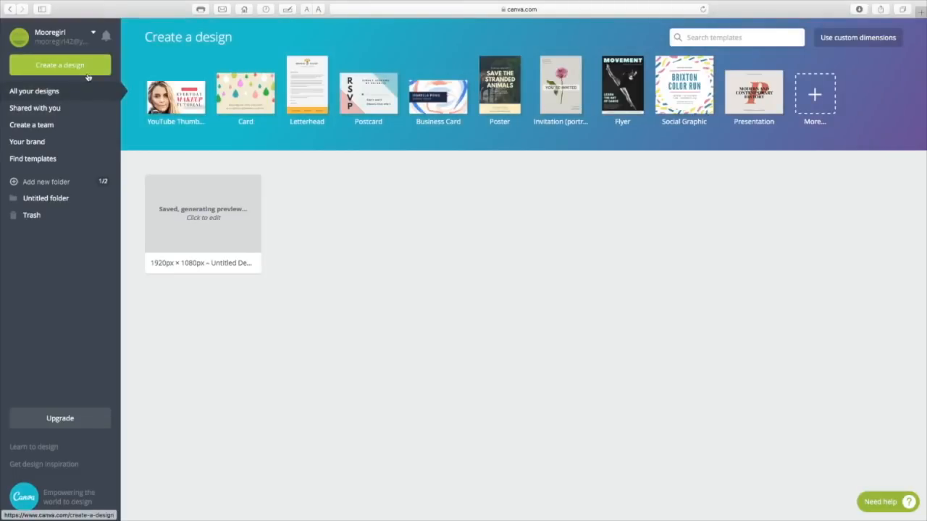
click(852, 44)
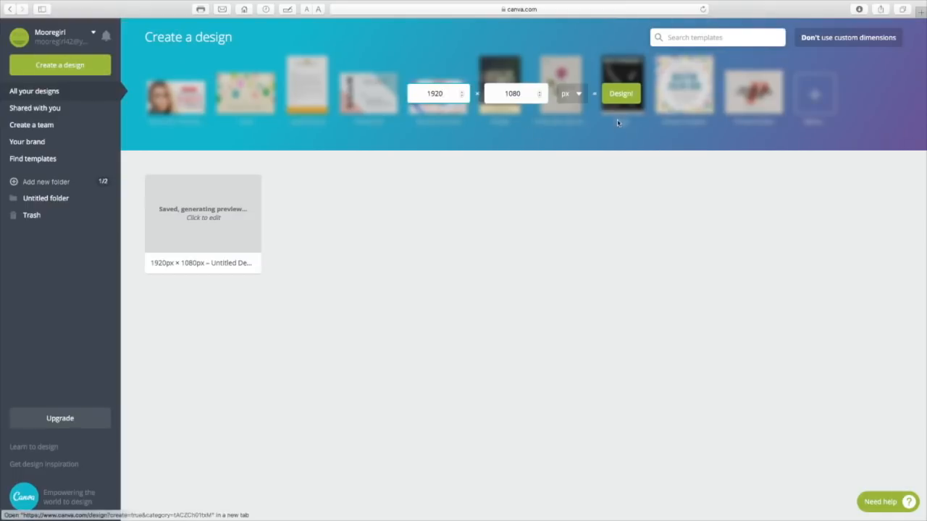
click(619, 94)
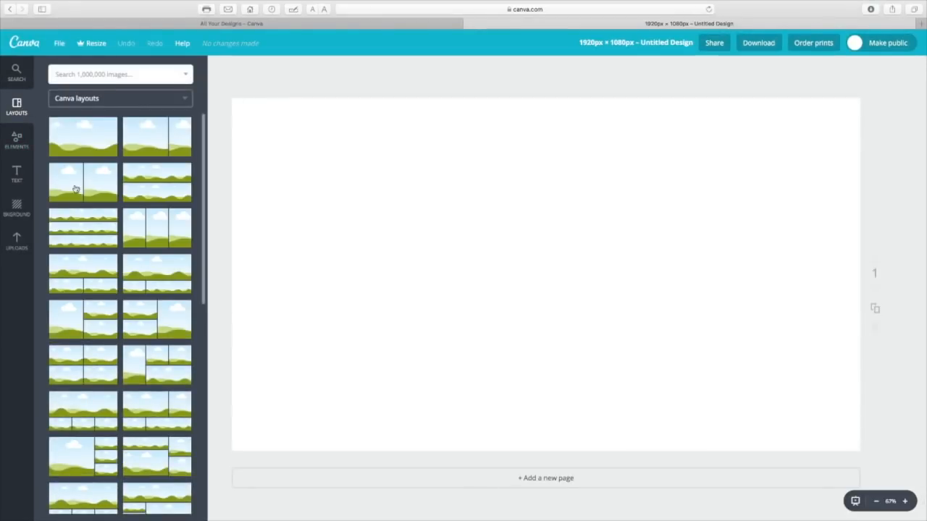
scroll(75, 193, down, 1)
click(15, 148)
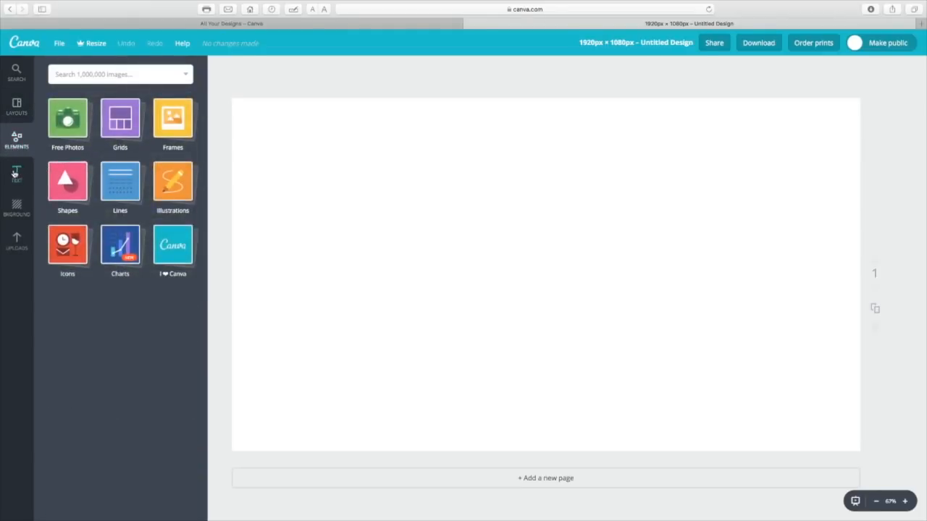
click(15, 173)
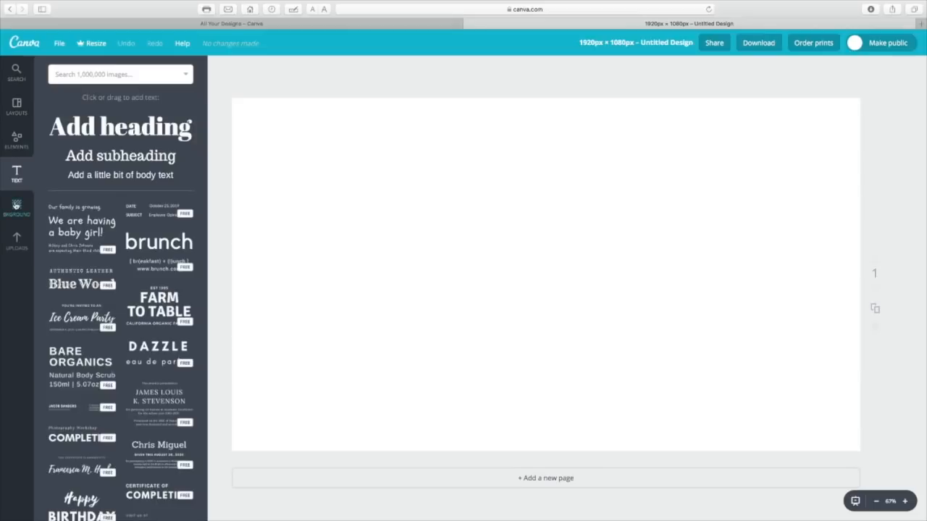
click(16, 207)
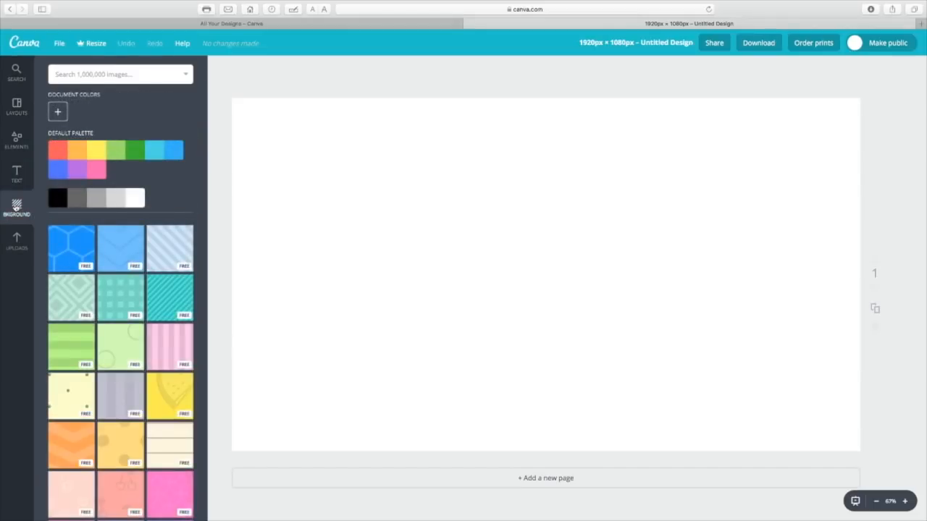
Place the uploaded photo of the coffee-cup book on the page and enlarge it to fill the whole canvas
click(16, 233)
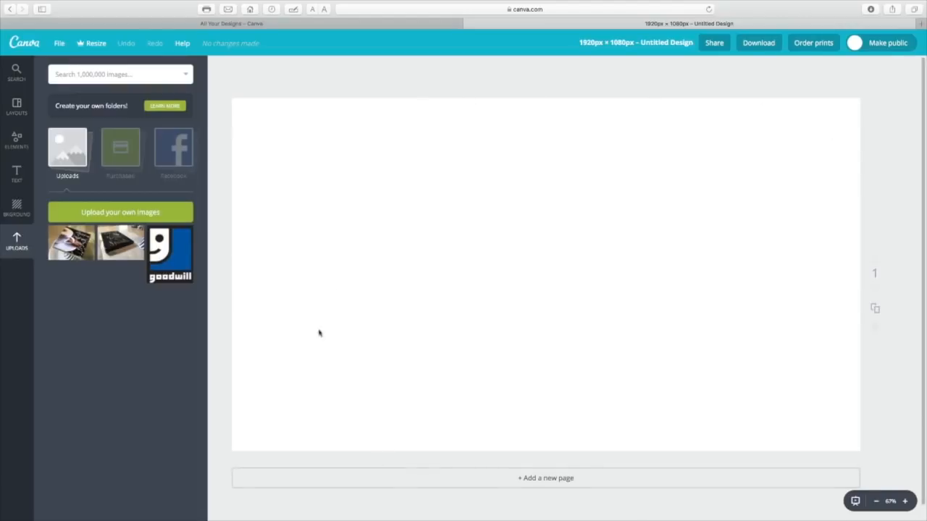
drag(73, 245, 484, 257)
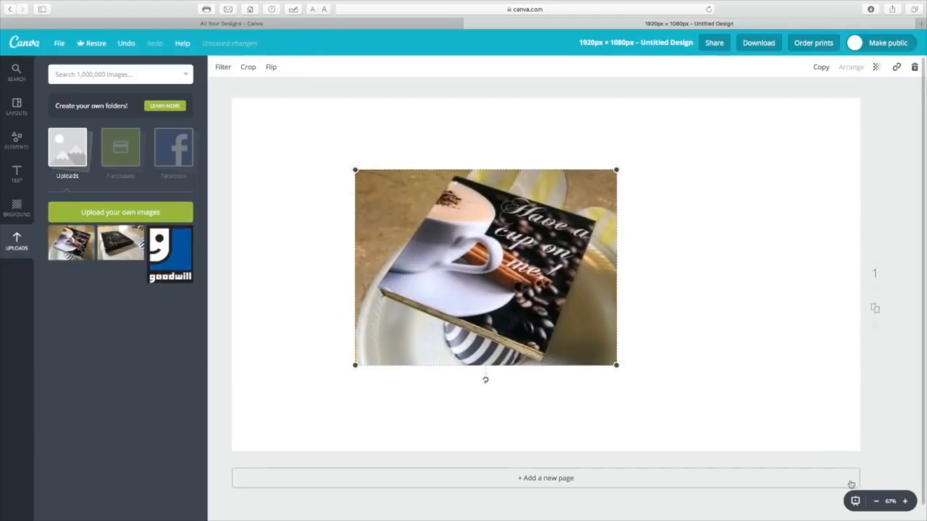
click(875, 501)
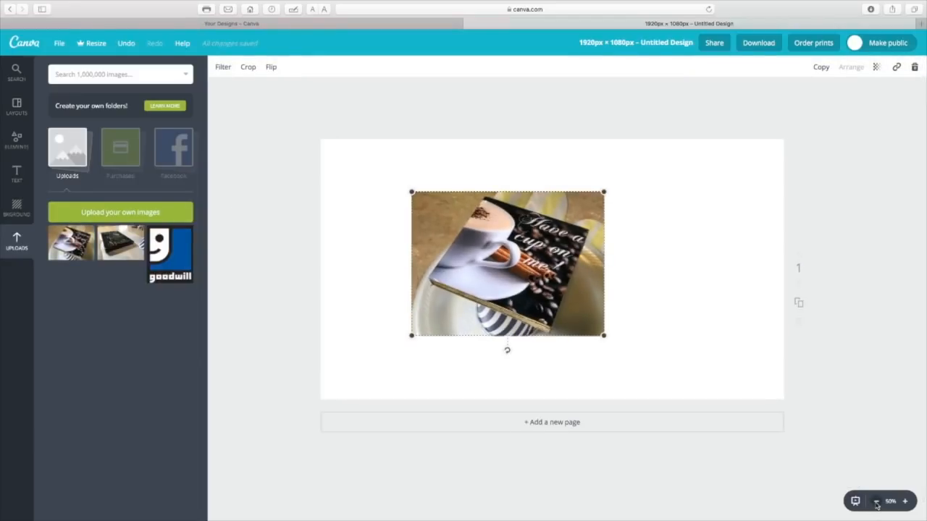
drag(604, 335, 787, 469)
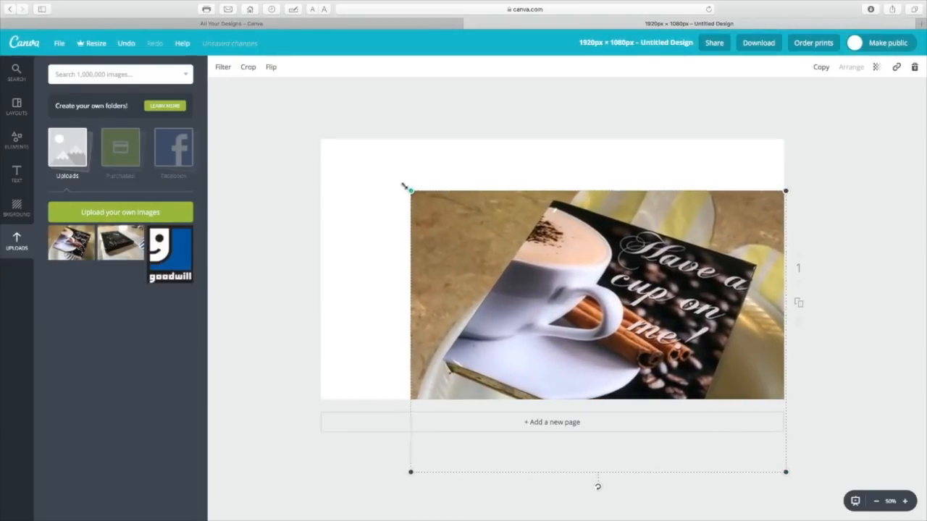
drag(411, 192, 305, 112)
drag(531, 298, 526, 263)
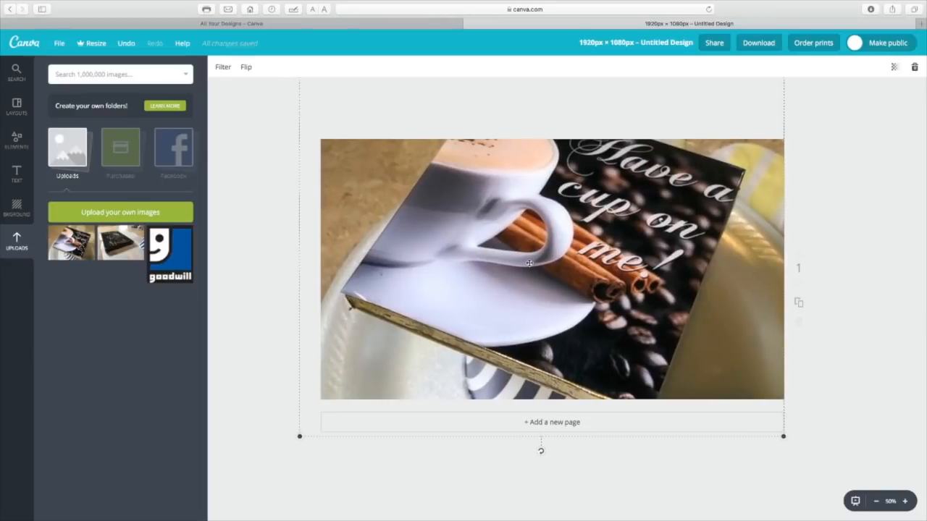
click(905, 502)
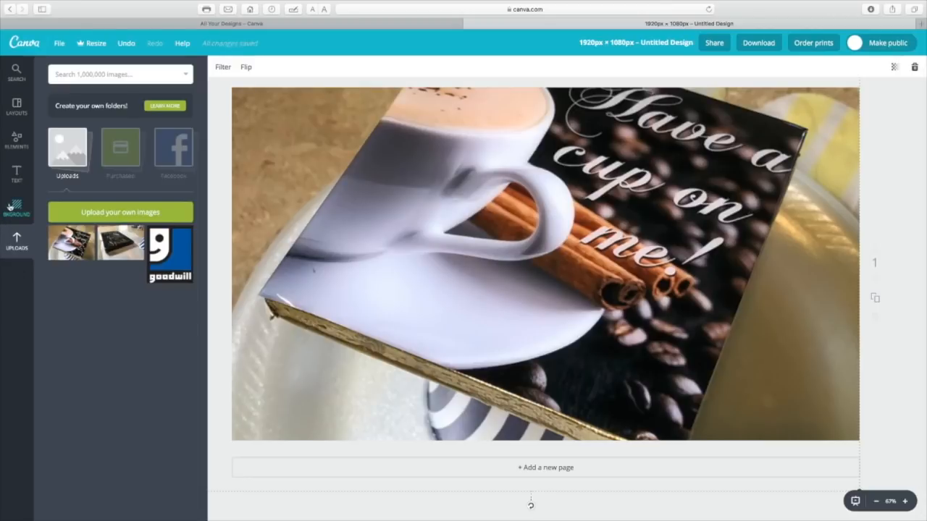
Add a solid square shape over the photo and colour it white
click(14, 144)
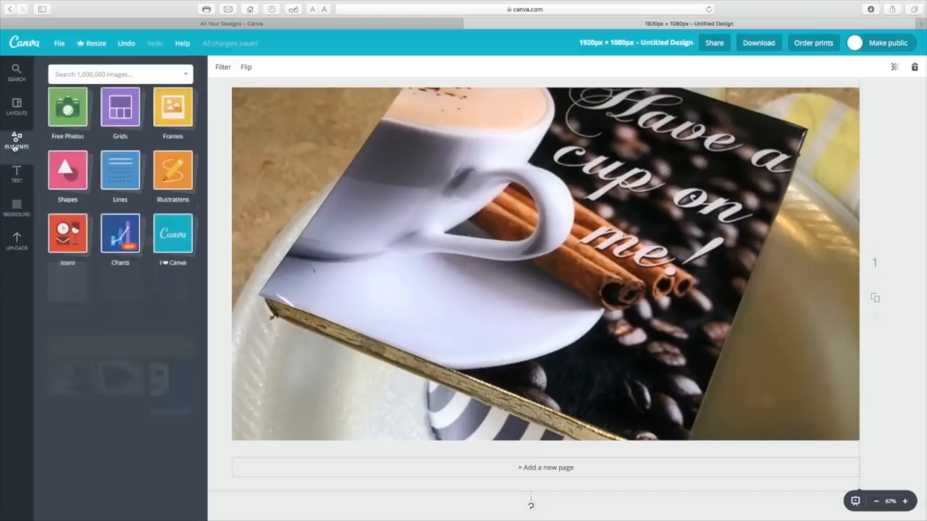
click(63, 187)
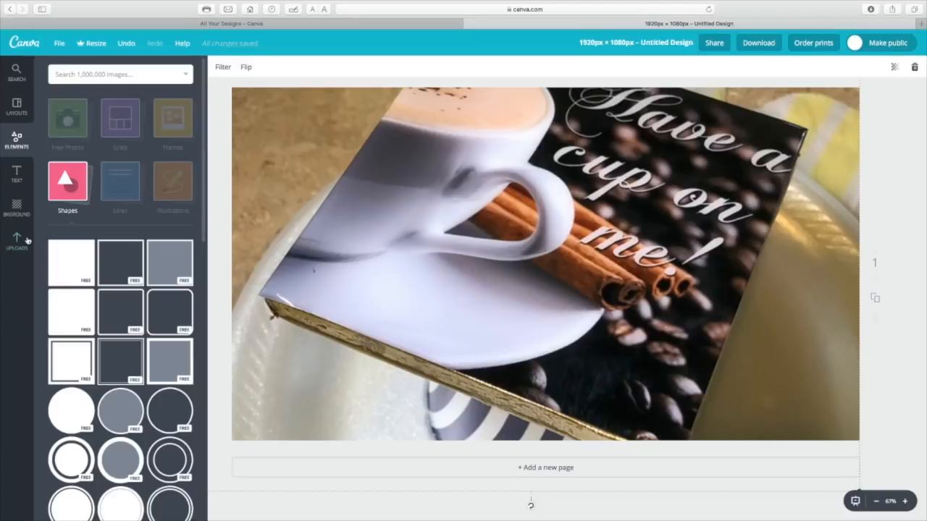
drag(77, 267, 515, 268)
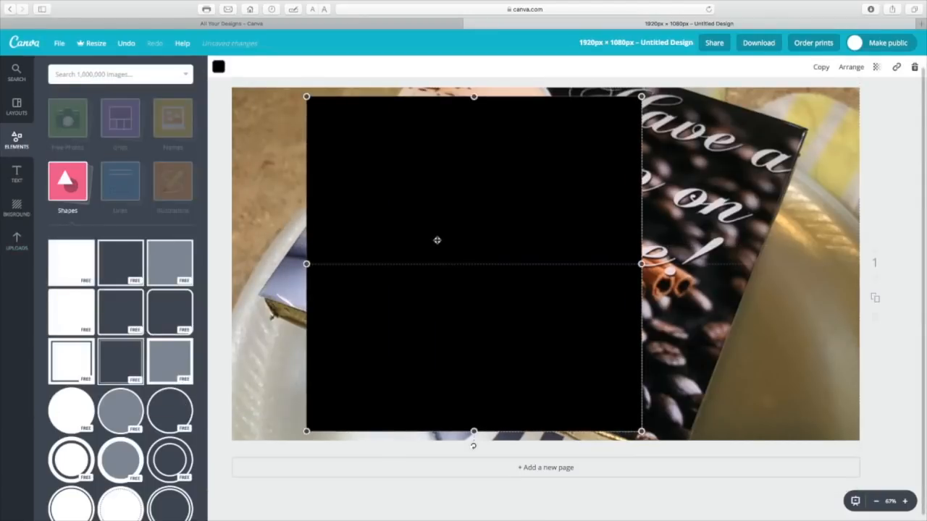
click(218, 68)
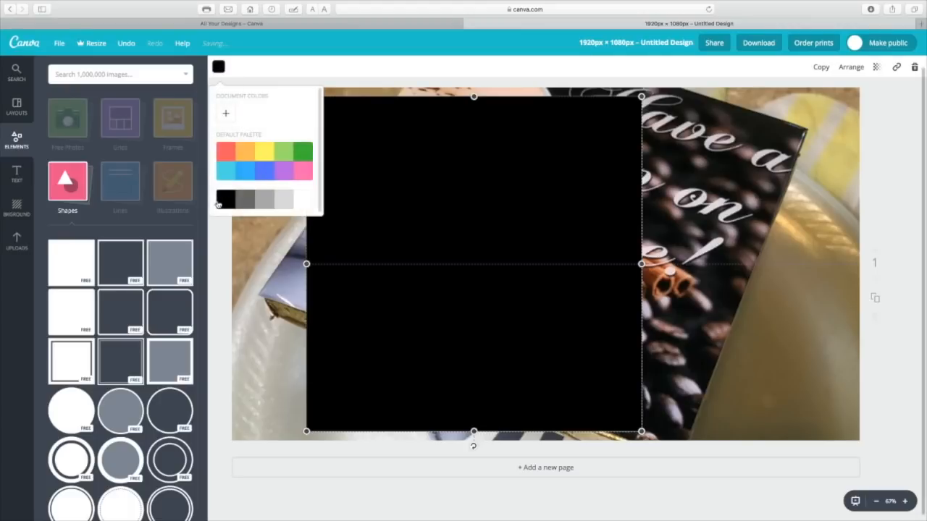
click(300, 207)
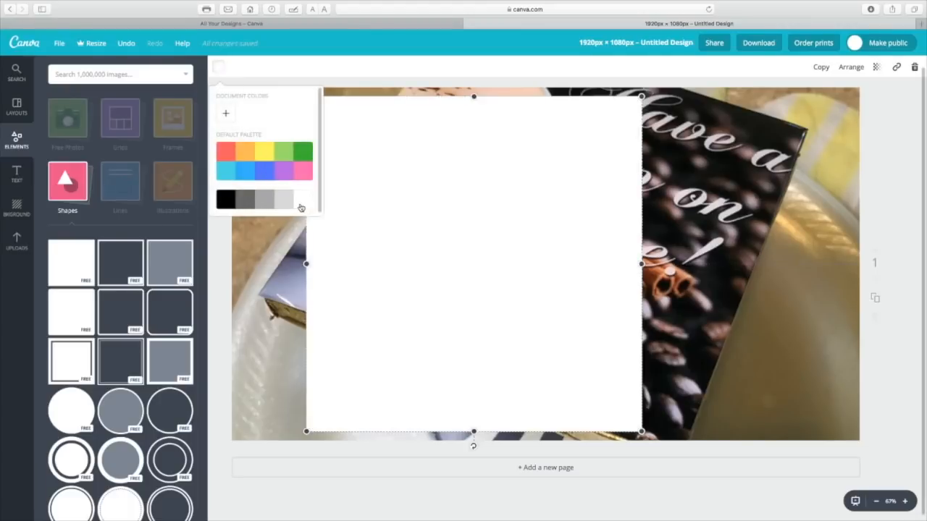
click(357, 105)
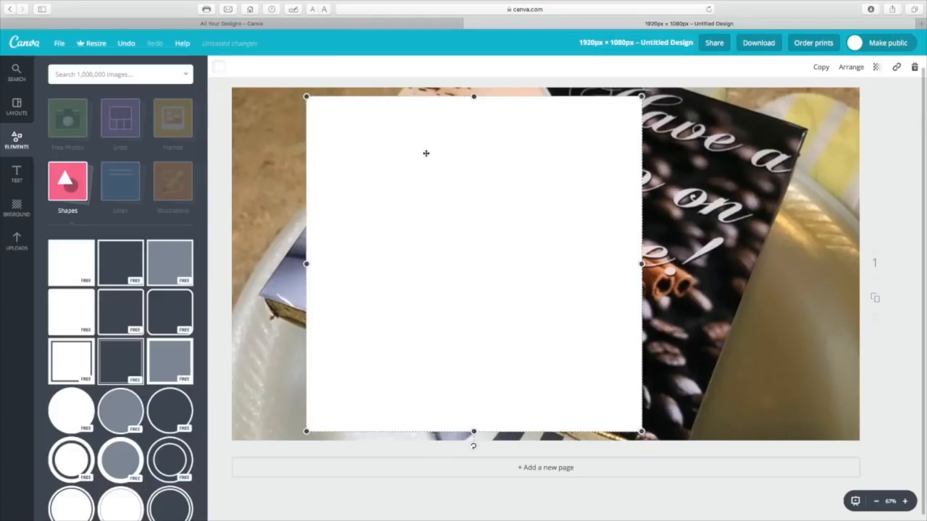
Reshape the white square into a wide, low rectangle and place it against the canvas's right edge, below the middle
drag(641, 97, 515, 221)
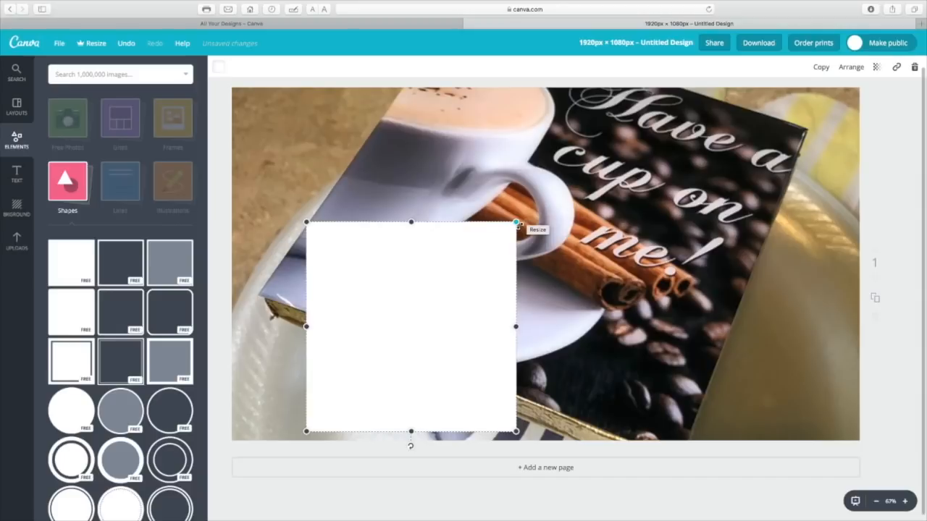
drag(465, 268, 477, 211)
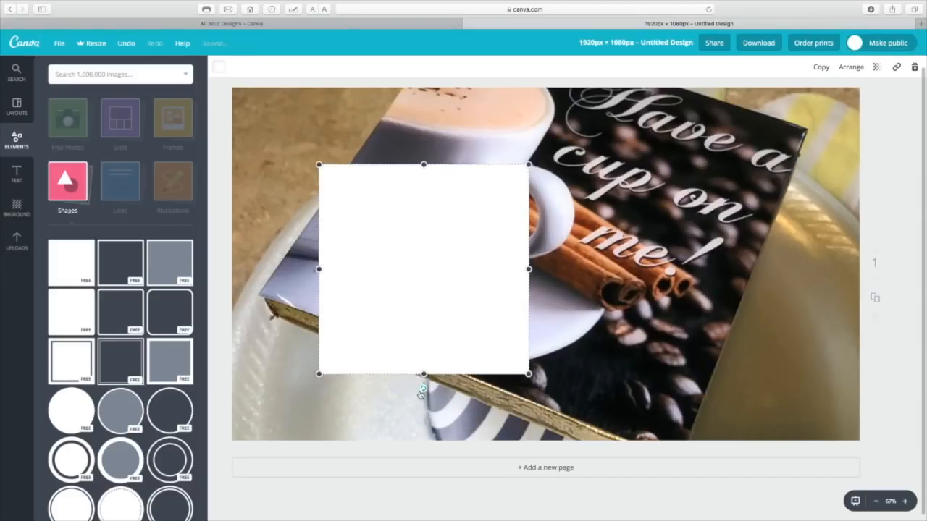
drag(424, 391, 449, 274)
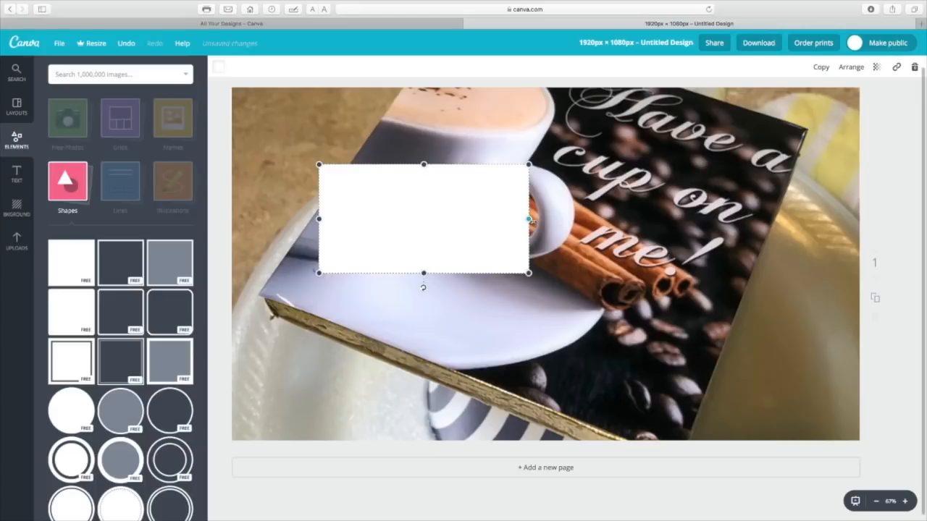
drag(530, 220, 661, 218)
drag(564, 222, 758, 320)
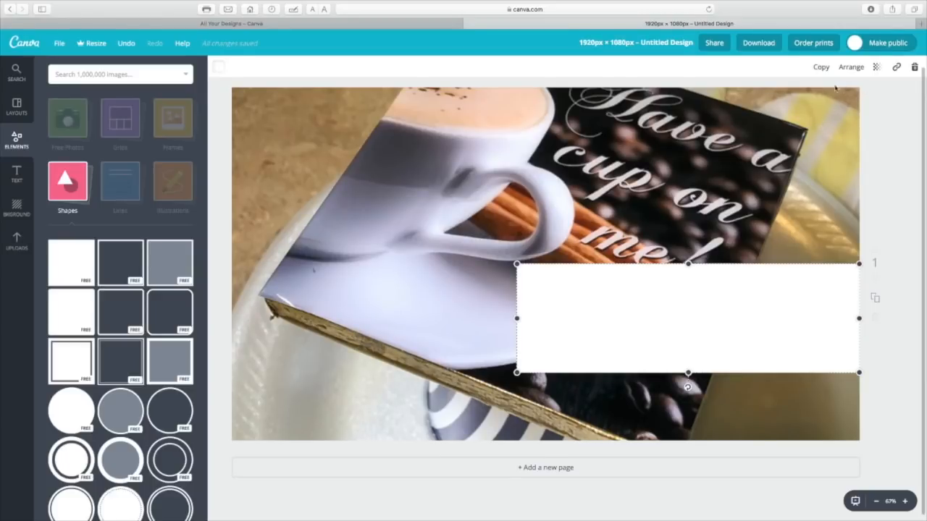
Set the white rectangle's transparency to 65 and nudge it slightly upward along the canvas's right edge
click(874, 68)
drag(865, 95, 835, 100)
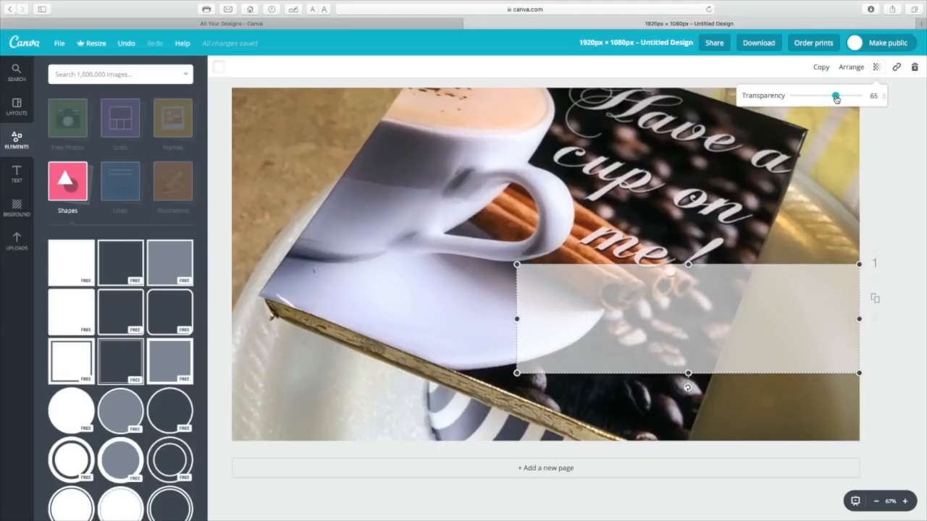
drag(835, 98, 836, 98)
mouse_move(761, 285)
mouse_down()
mouse_move(760, 241)
mouse_move(633, 182)
mouse_move(511, 246)
mouse_move(770, 276)
mouse_up()
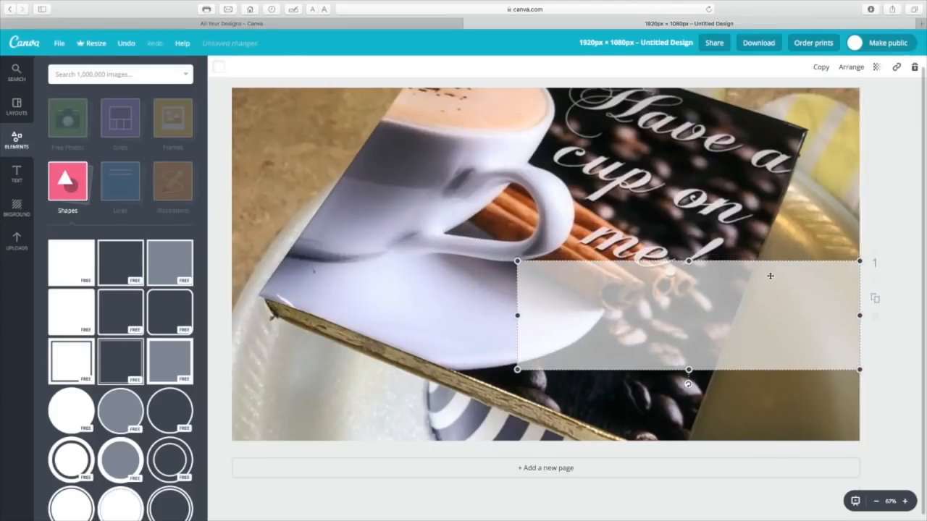
click(488, 235)
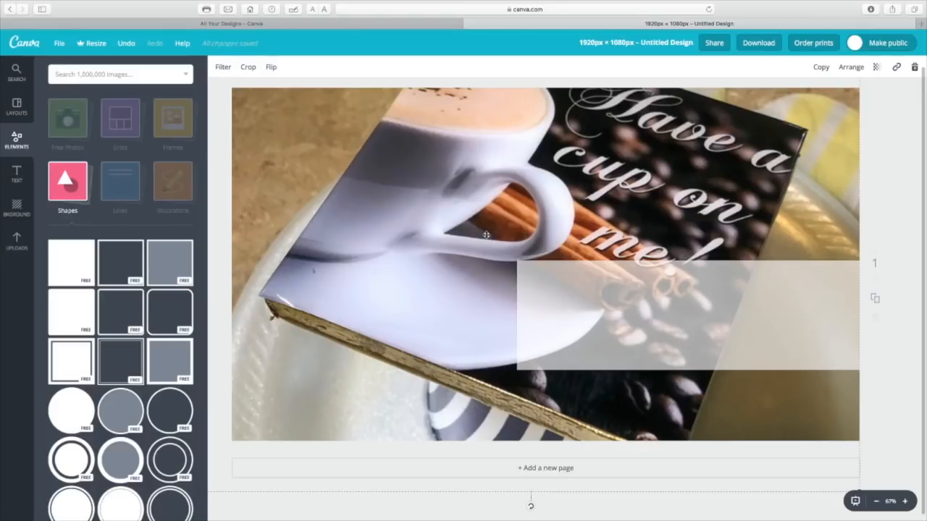
Add a heading to the design with the text "Fine Art"
click(22, 172)
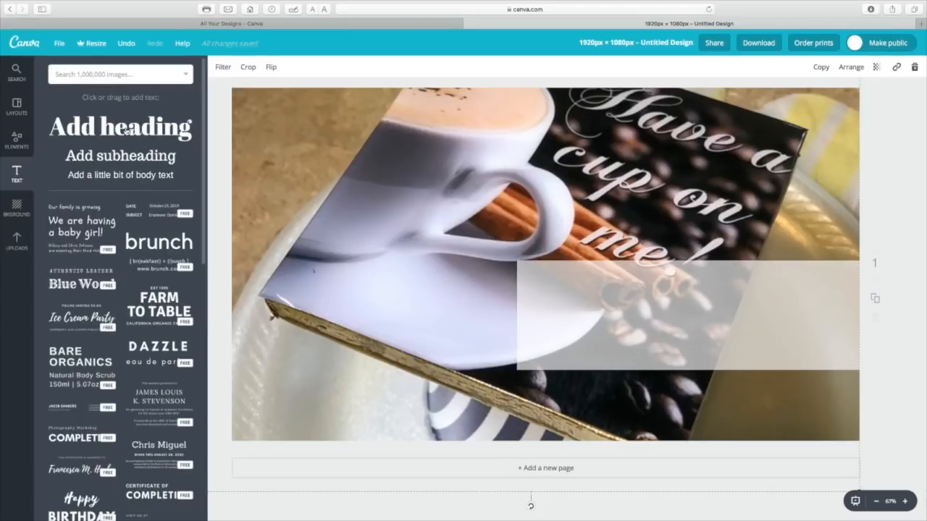
click(125, 129)
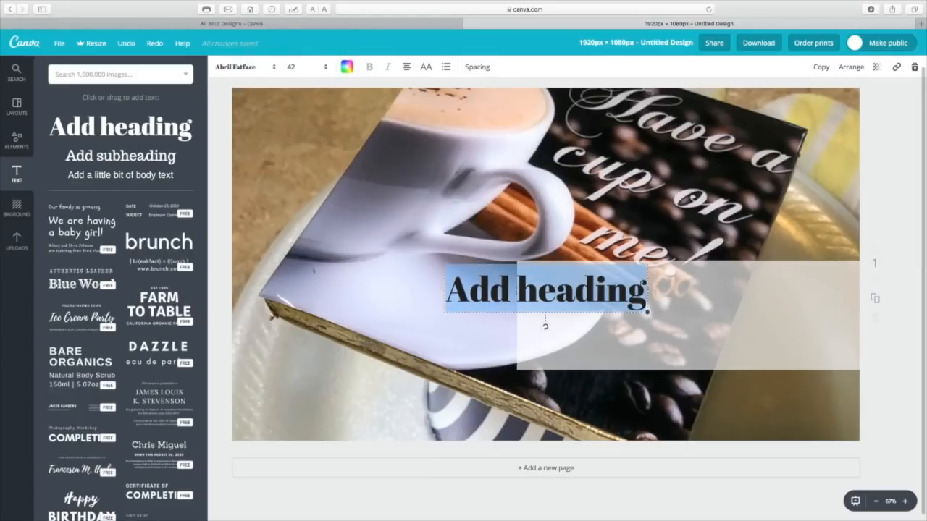
text(Fine Art)
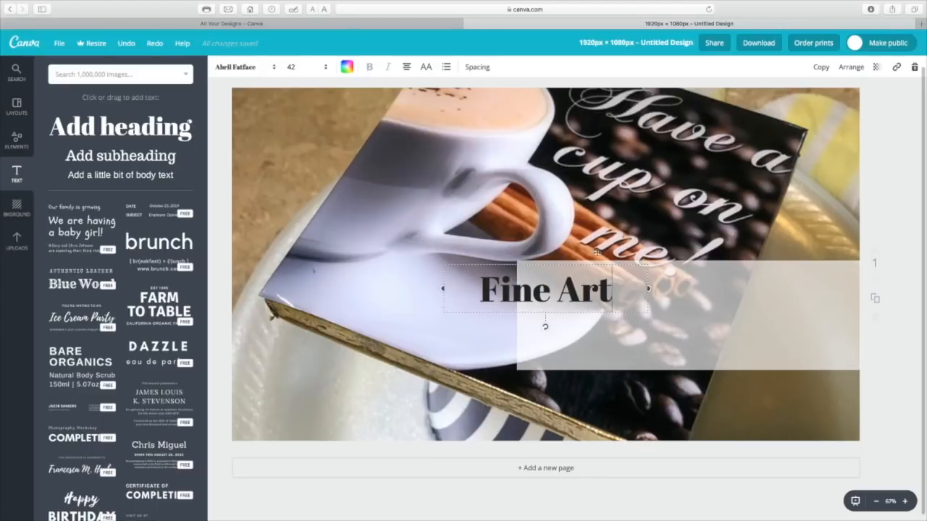
Set the "Fine Art" heading's font size to 64 and move it onto the translucent white rectangle
drag(618, 293, 456, 287)
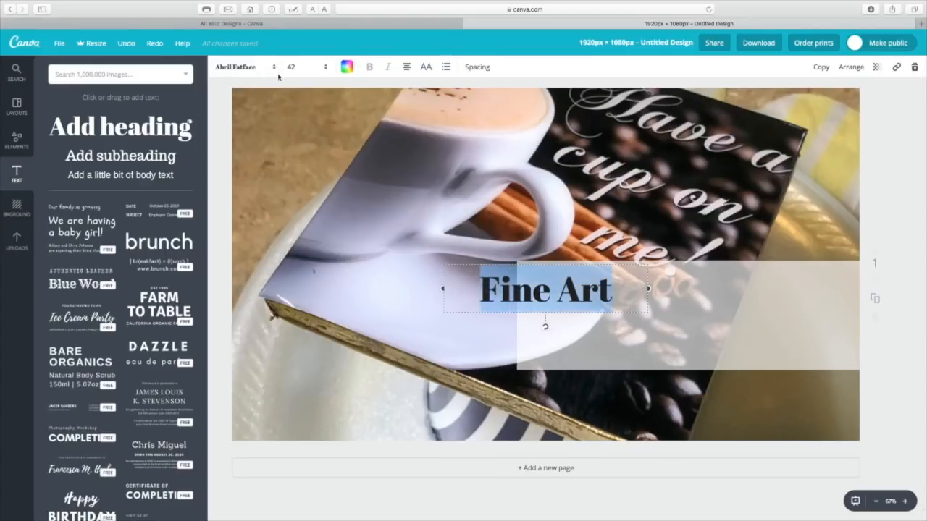
click(325, 71)
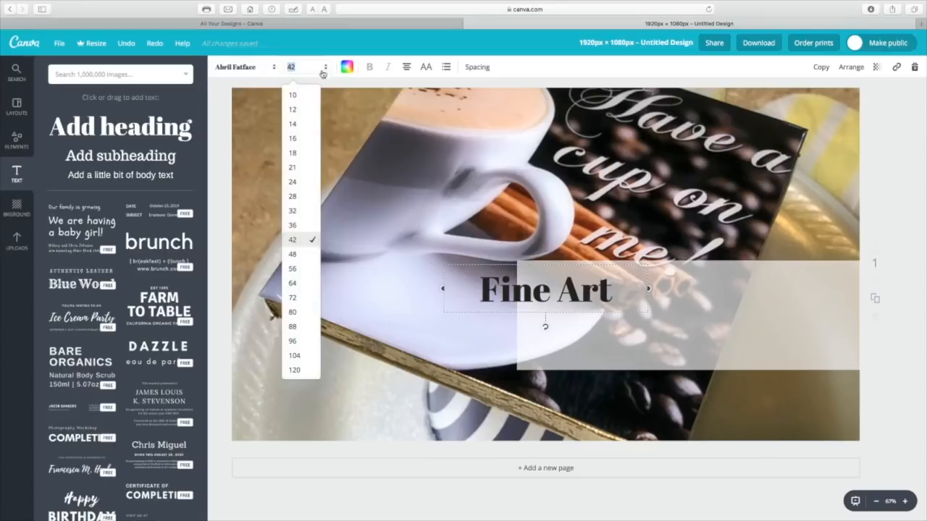
click(299, 269)
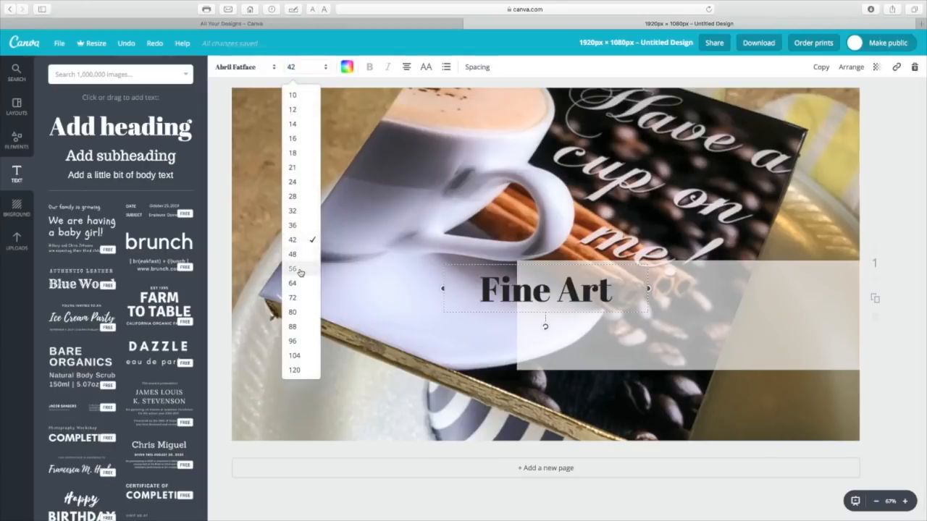
click(325, 71)
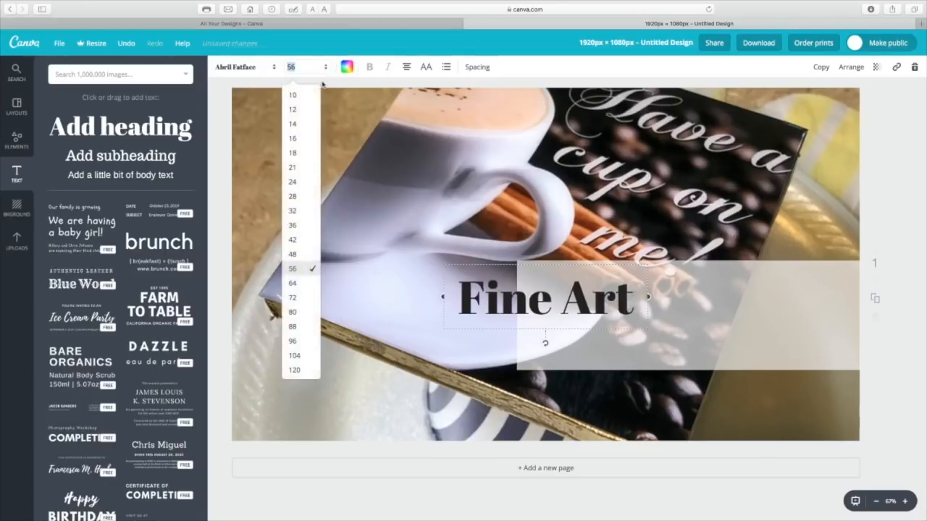
click(302, 285)
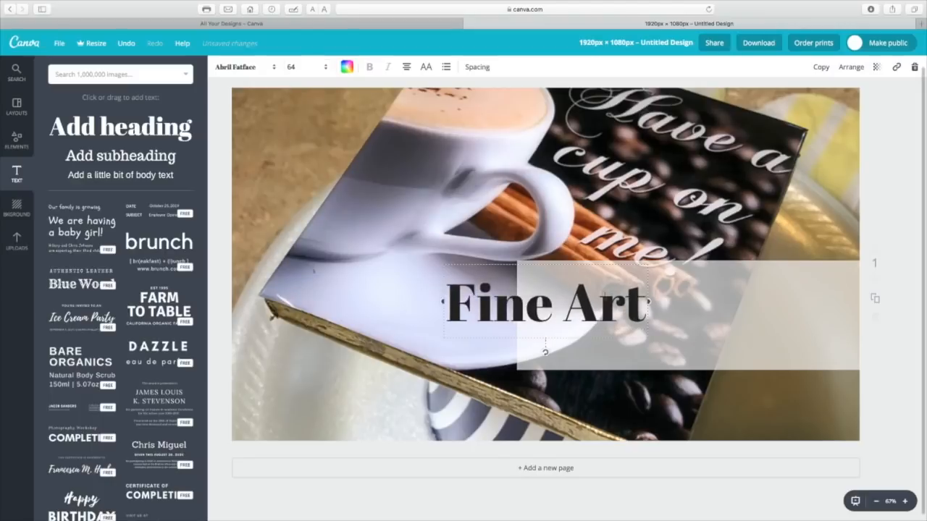
click(651, 301)
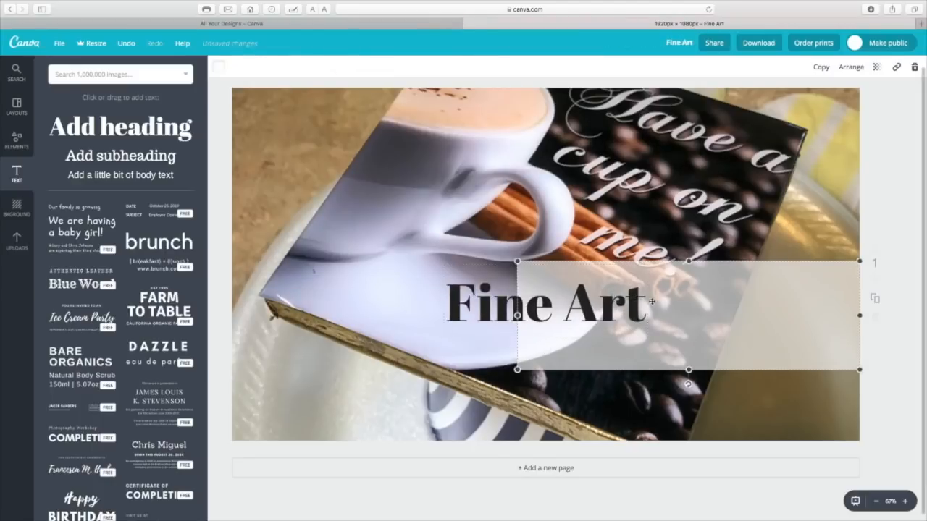
drag(641, 298, 785, 302)
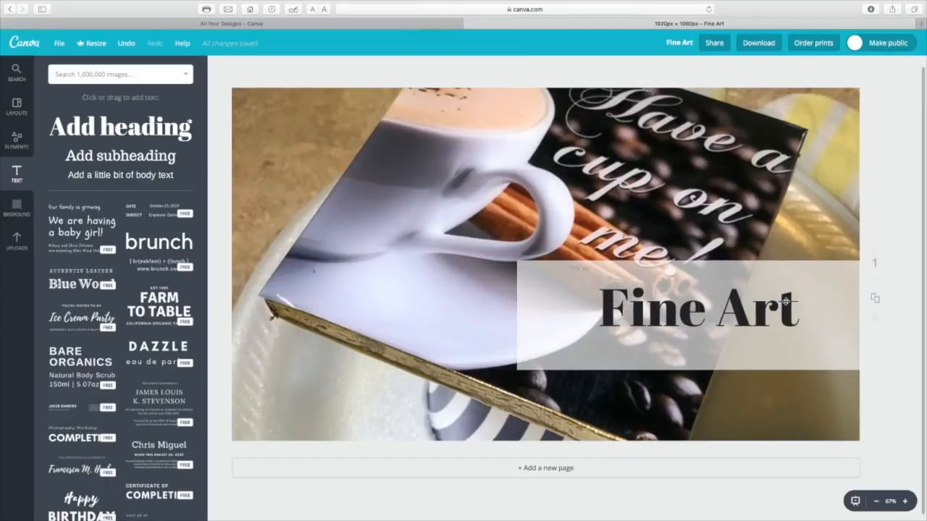
Set the whole "Fine Art" heading's font size to 72 and finally to 80
double_click(621, 305)
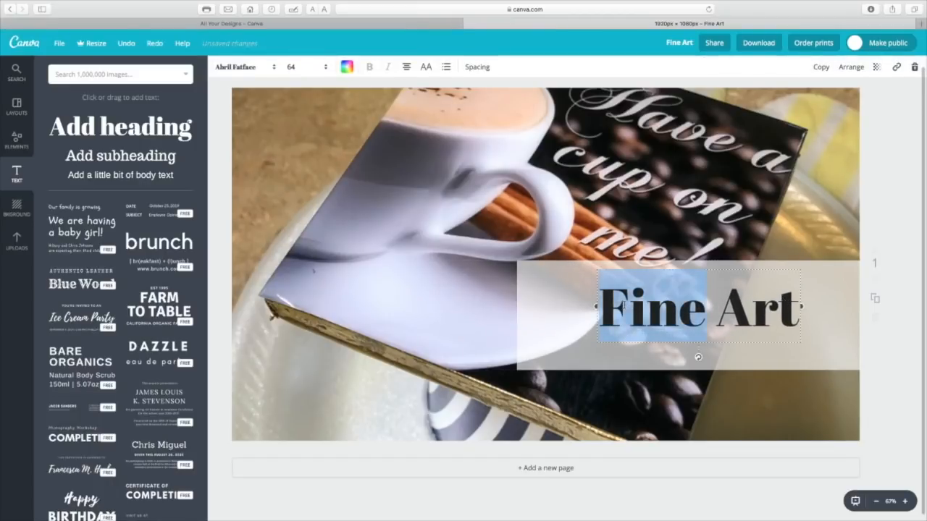
drag(603, 310, 799, 307)
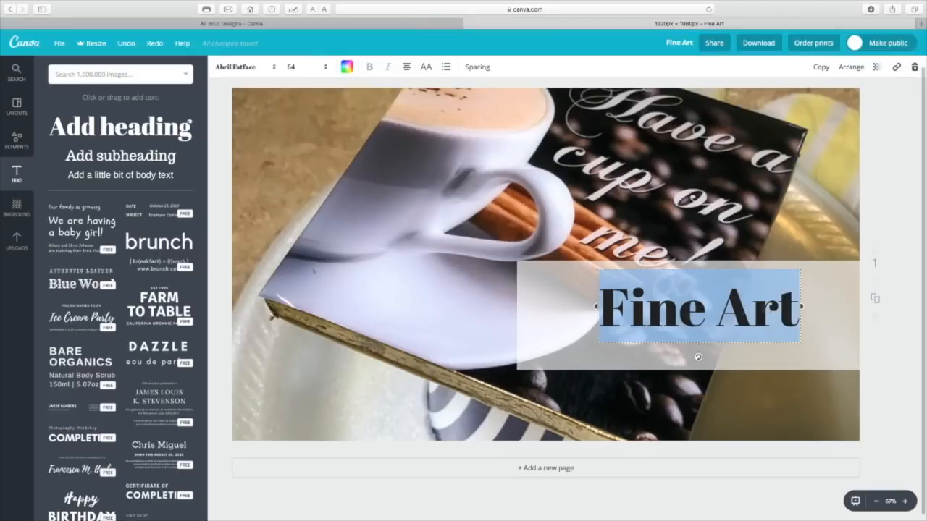
click(326, 67)
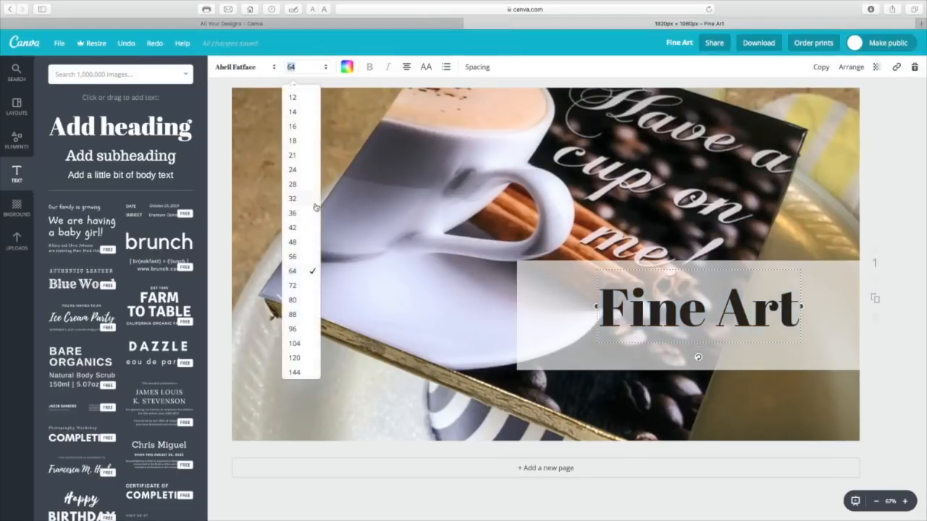
click(304, 288)
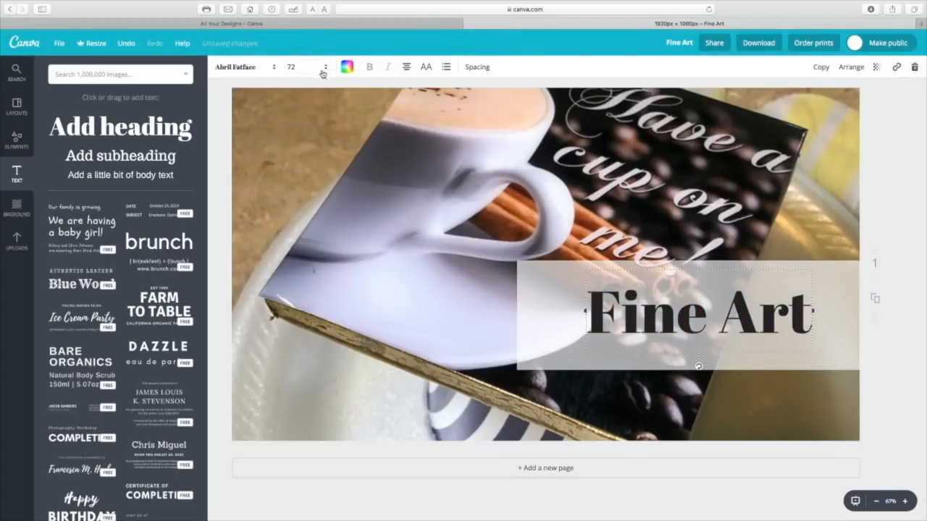
click(325, 70)
click(304, 300)
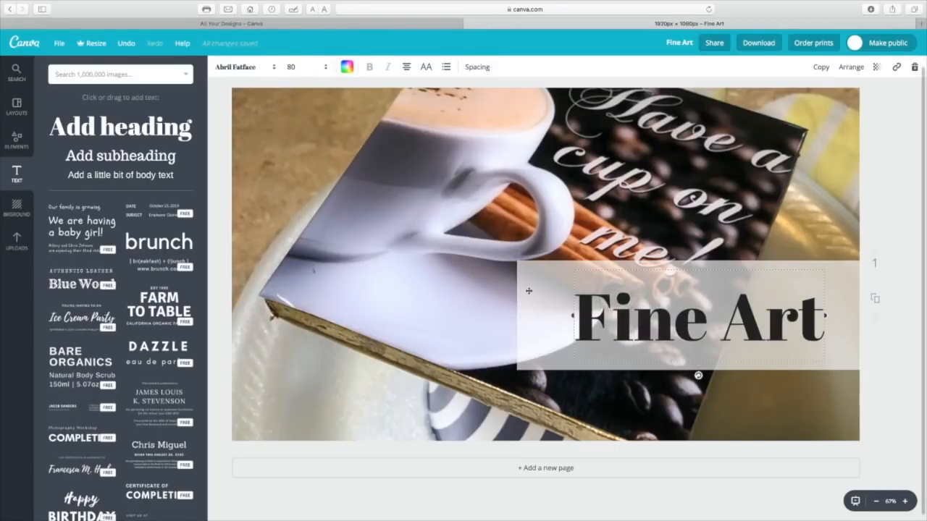
Color the whole "Fine Art" heading a custom dark brick red, starting from an orange-red hue and darkening it, and deselect everything
key(ctrl+a)
click(346, 67)
click(431, 171)
click(412, 151)
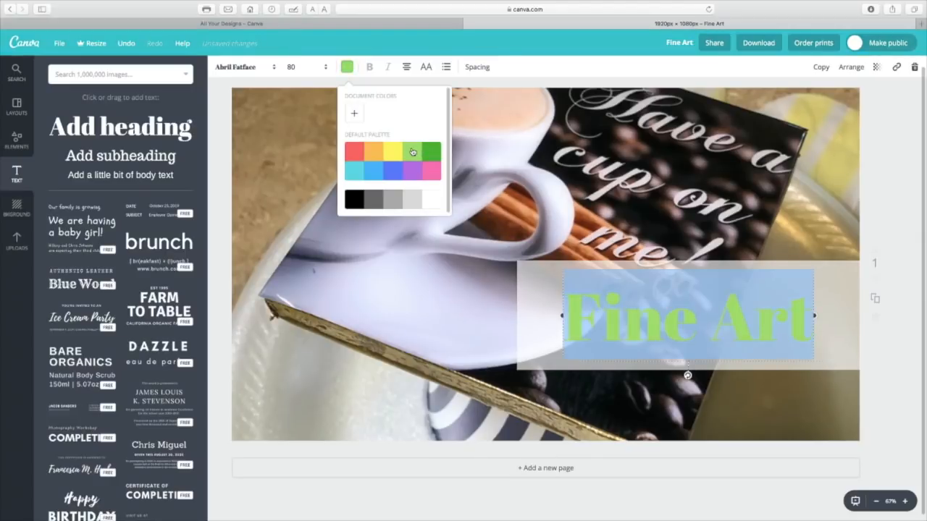
click(354, 114)
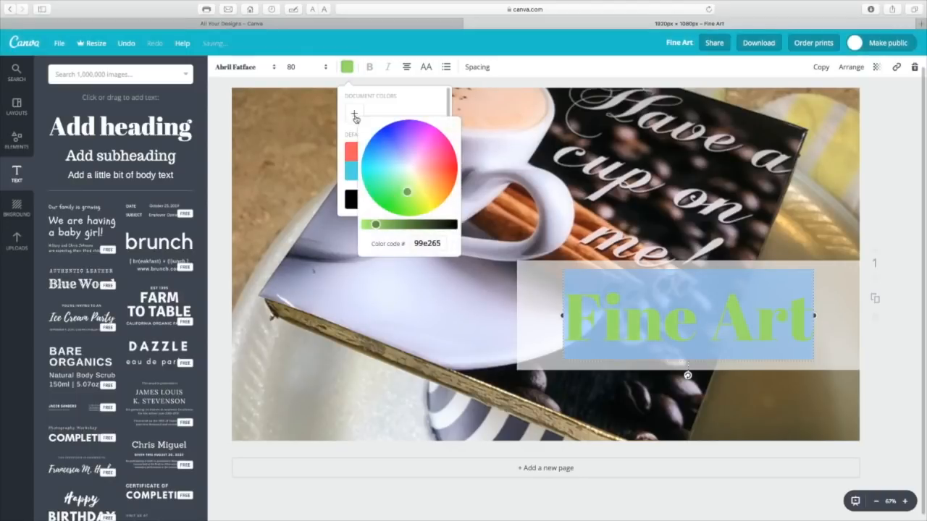
drag(407, 191, 441, 173)
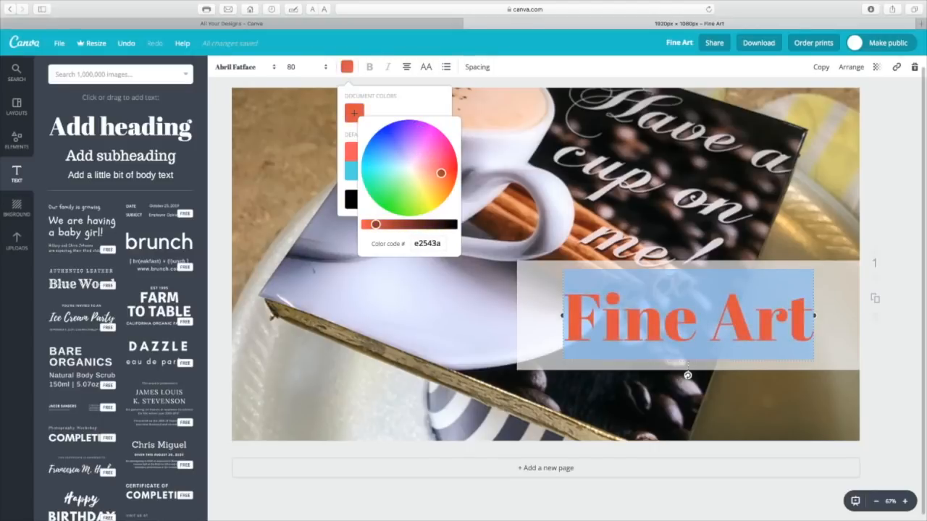
drag(376, 225, 399, 225)
click(394, 281)
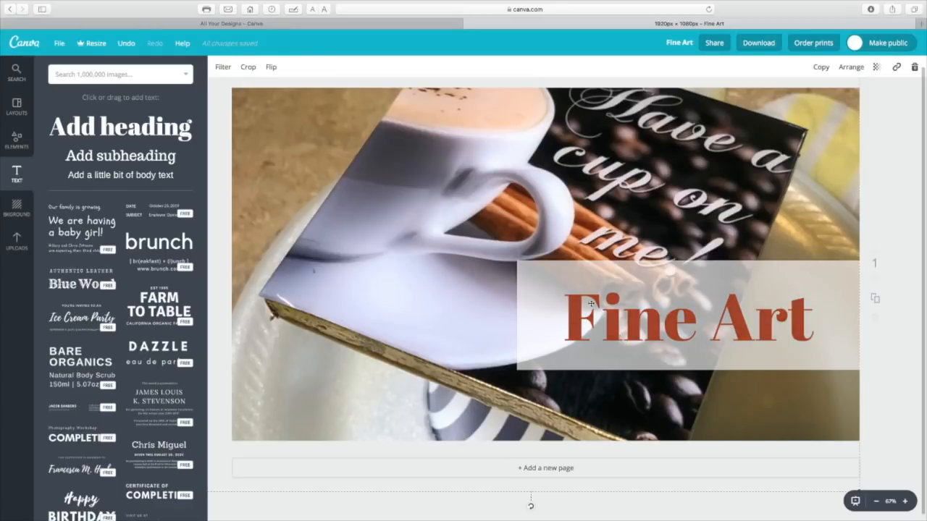
click(683, 508)
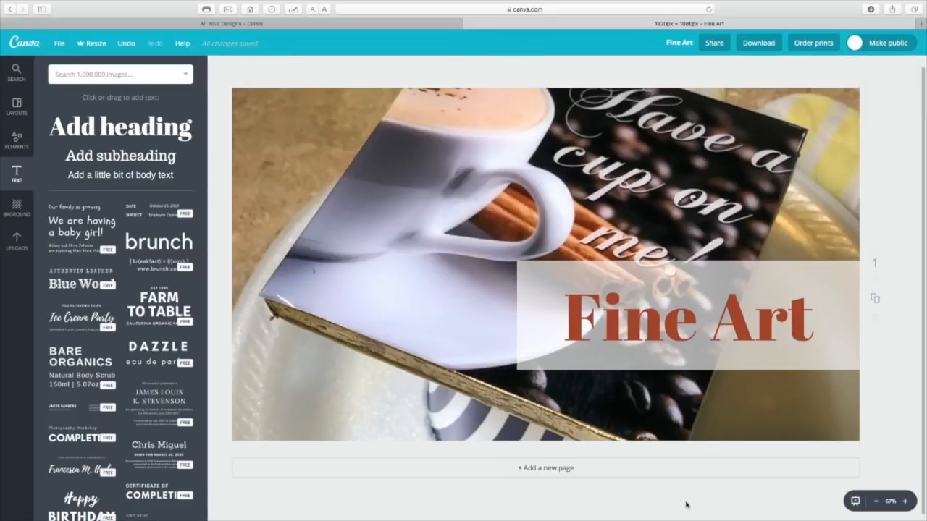
Open the design's download options and look through the available file types
click(760, 44)
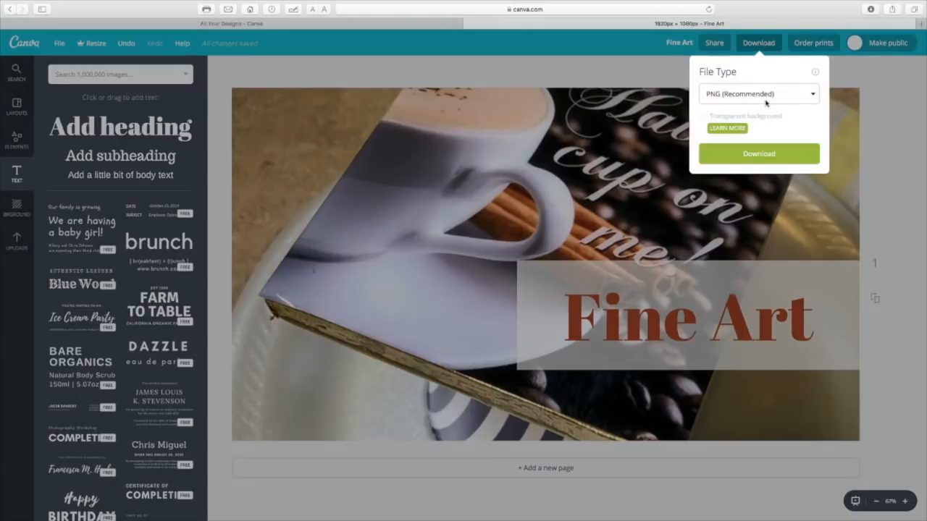
click(813, 99)
click(768, 86)
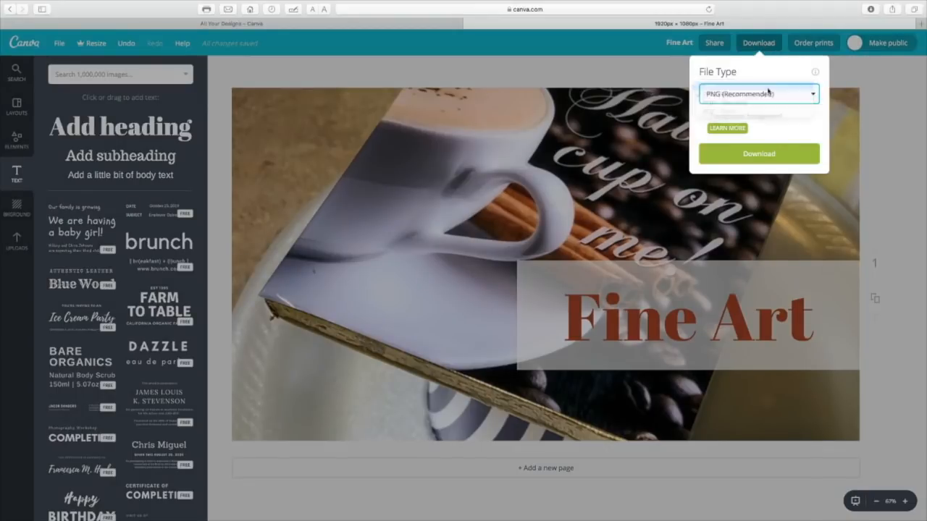
click(755, 120)
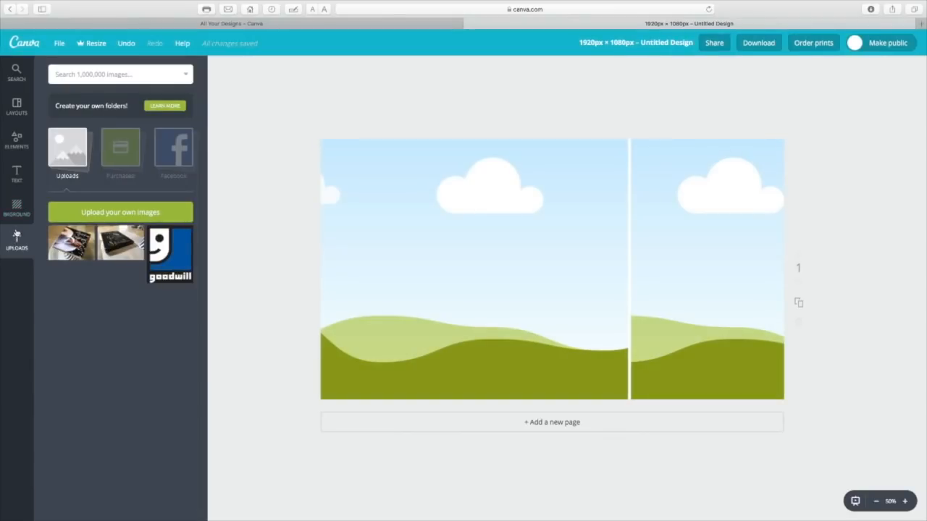
Choose the Canva layout with a wide photo frame on the left and a narrow one on the right
click(17, 108)
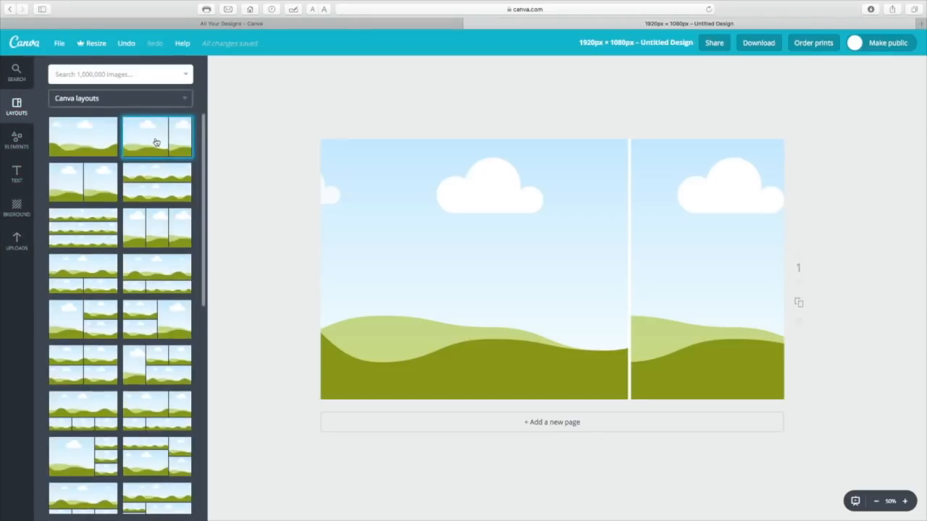
click(156, 142)
click(435, 298)
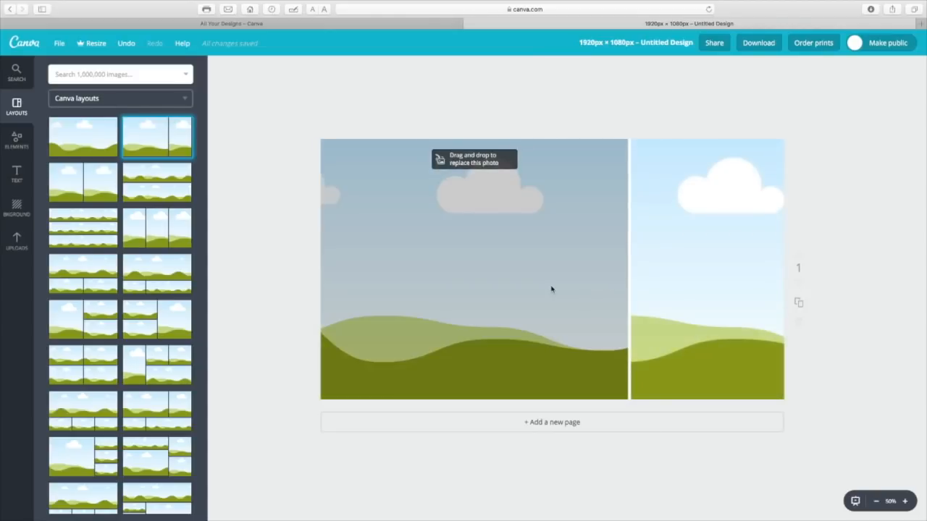
Place the uploaded coffee-cup photo in the layout's narrow right frame and nudge the whole grid slightly up and to the right
click(14, 243)
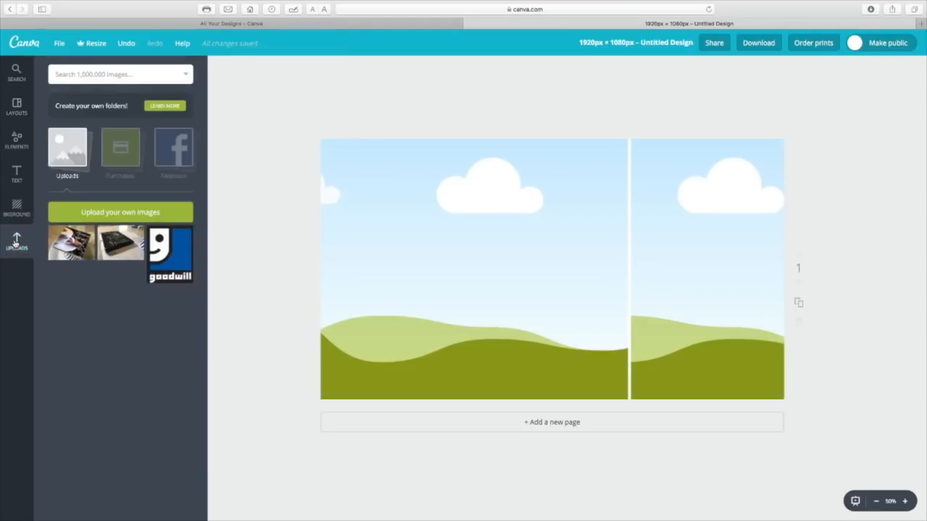
drag(67, 253, 645, 297)
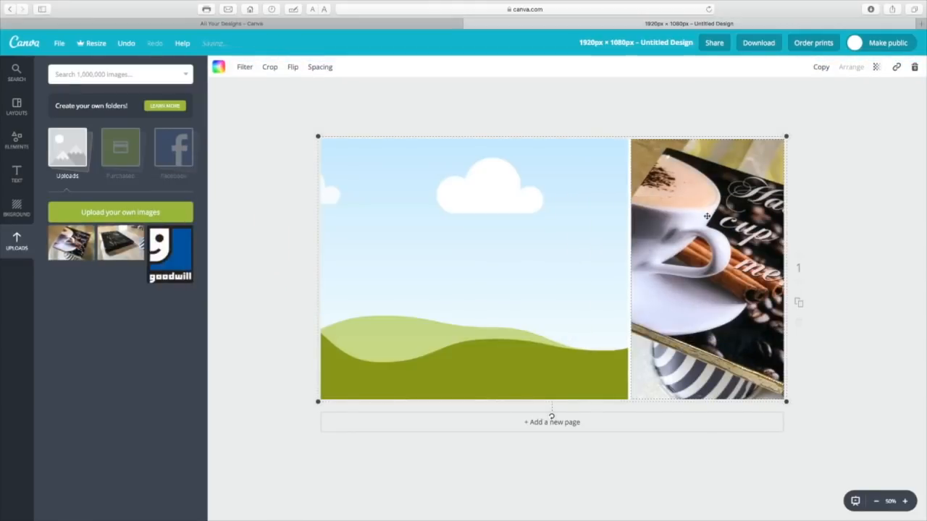
mouse_move(700, 218)
mouse_down()
mouse_move(623, 210)
mouse_move(703, 214)
mouse_up()
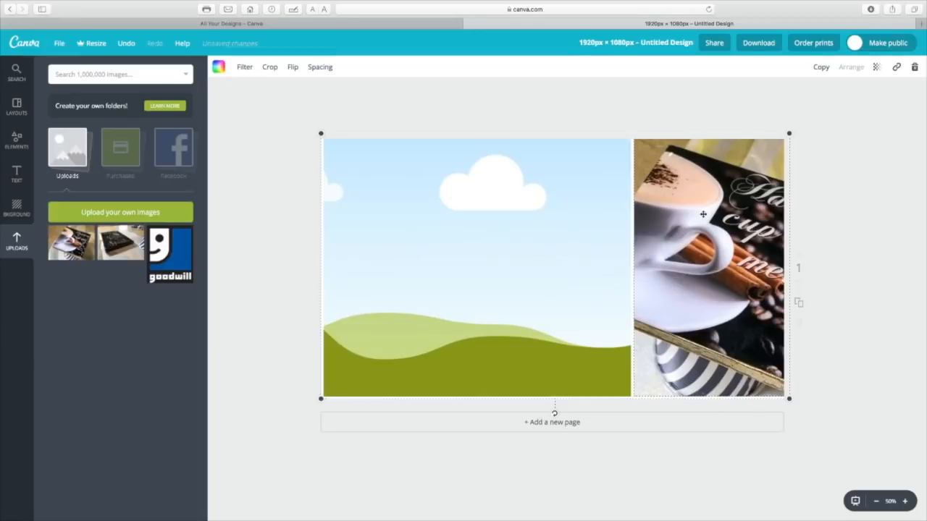
Crop the coffee-cup photo in the narrow frame by enlarging it slightly and shifting it left, and apply the crop
click(269, 68)
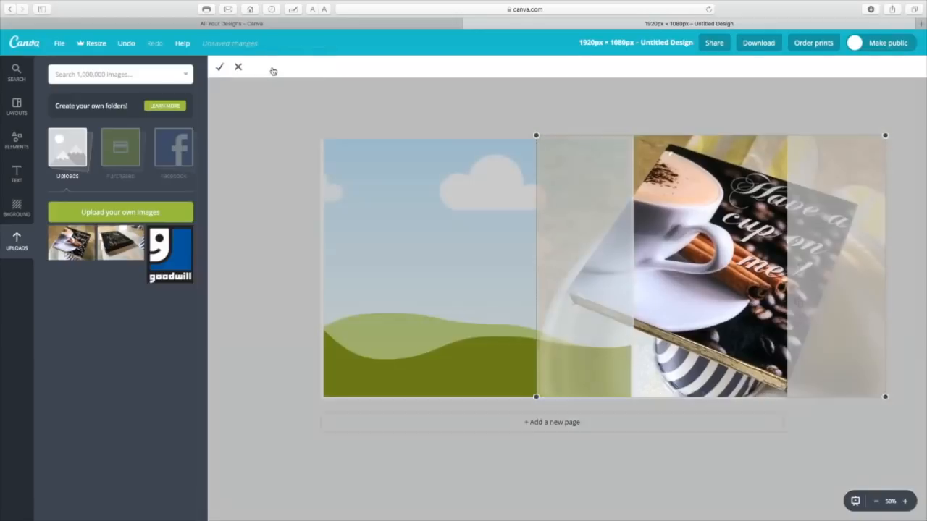
drag(726, 269, 721, 265)
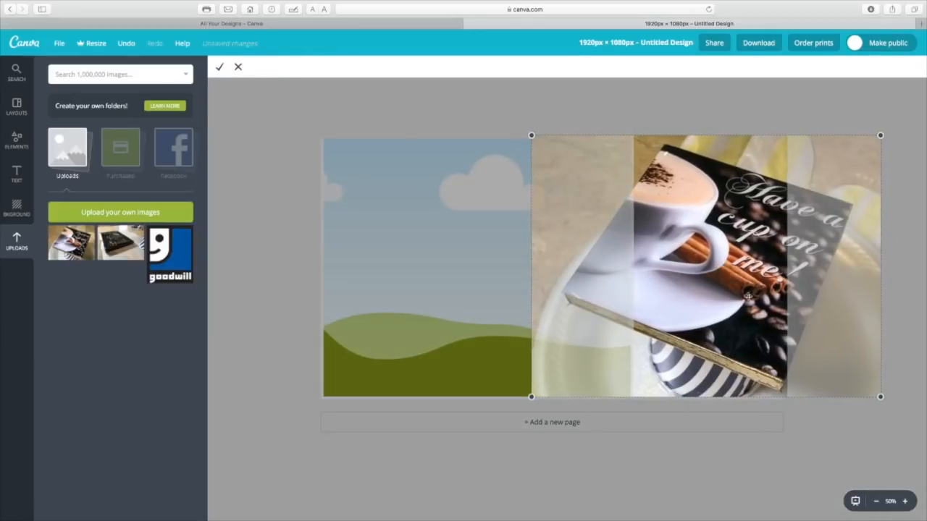
drag(531, 397, 386, 519)
drag(724, 281, 719, 270)
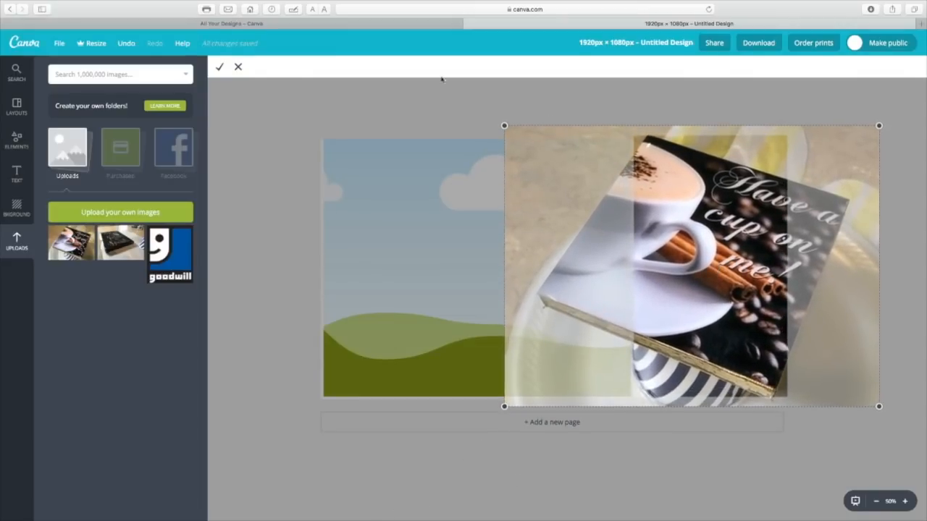
click(220, 67)
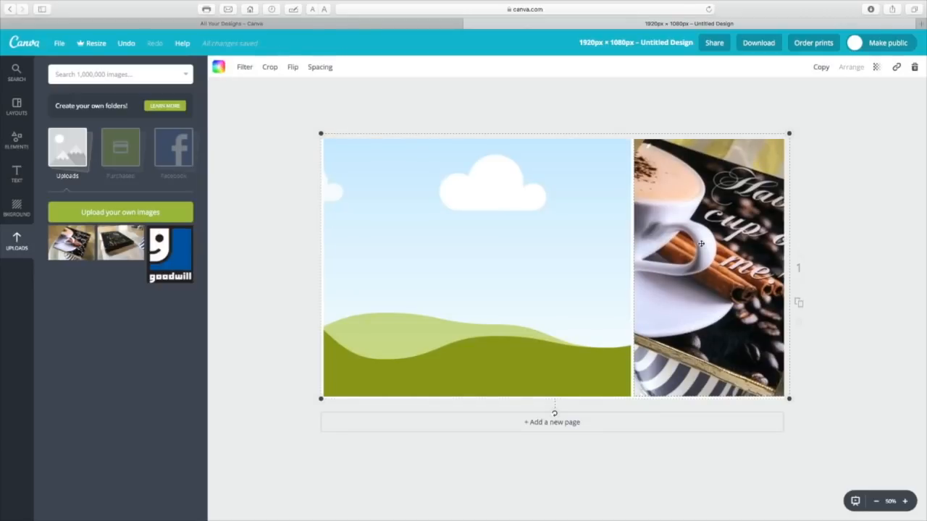
key(super+z)
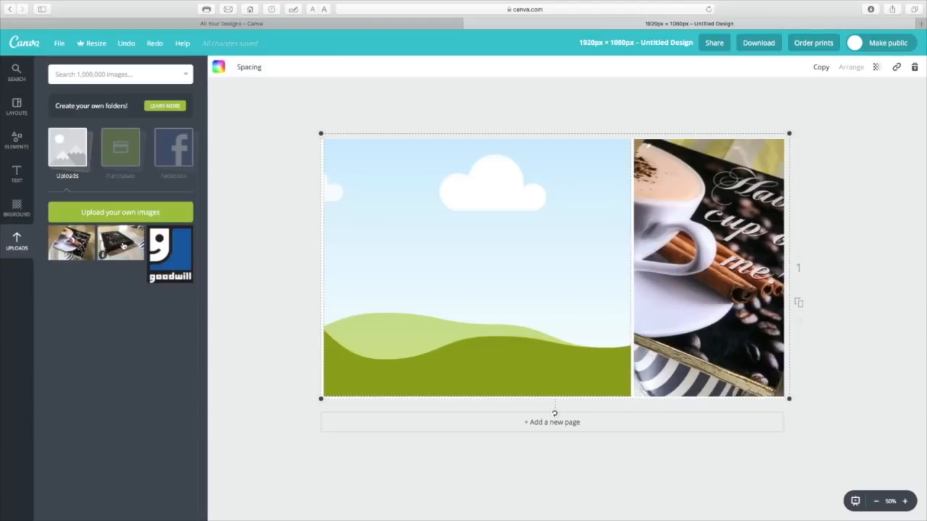
Fill the wide left frame with the uploaded black "Refresh your mind body & Spirit" photo and crop it slightly enlarged
drag(121, 245, 456, 257)
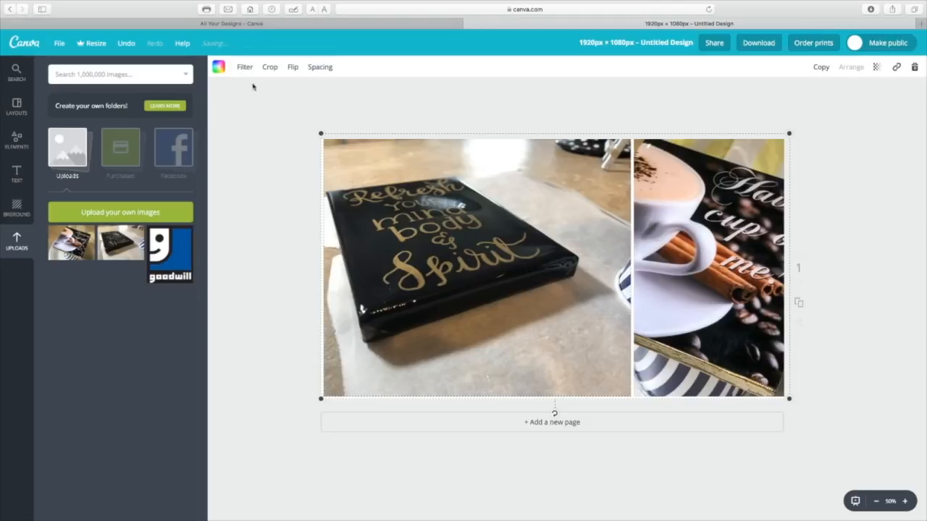
click(269, 67)
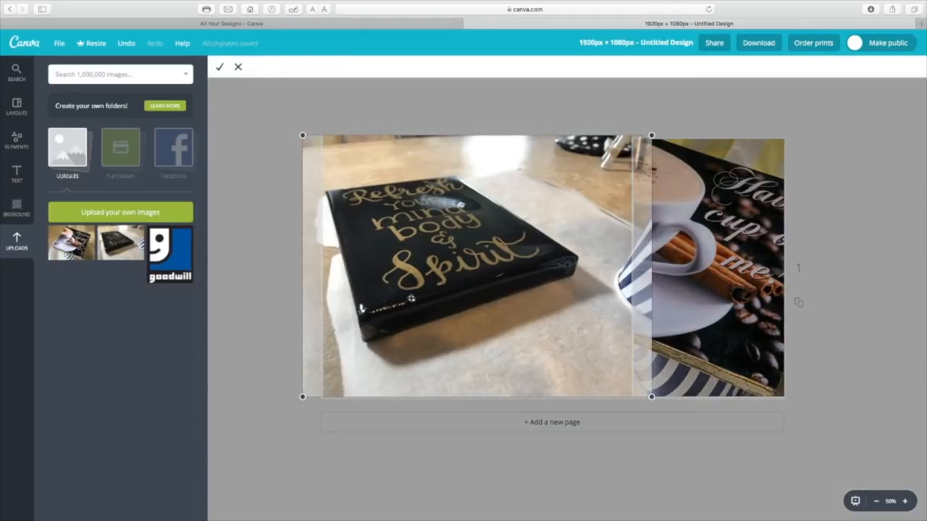
drag(652, 397, 695, 458)
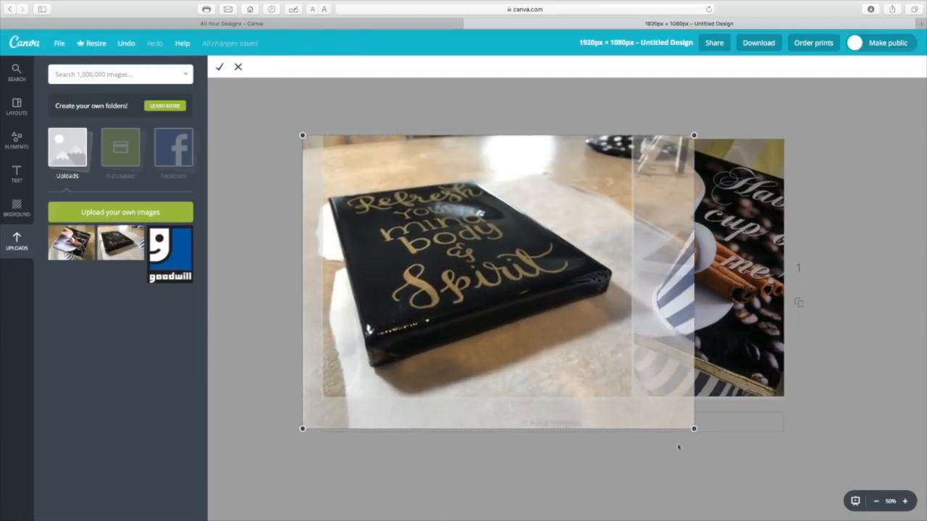
drag(519, 340, 517, 329)
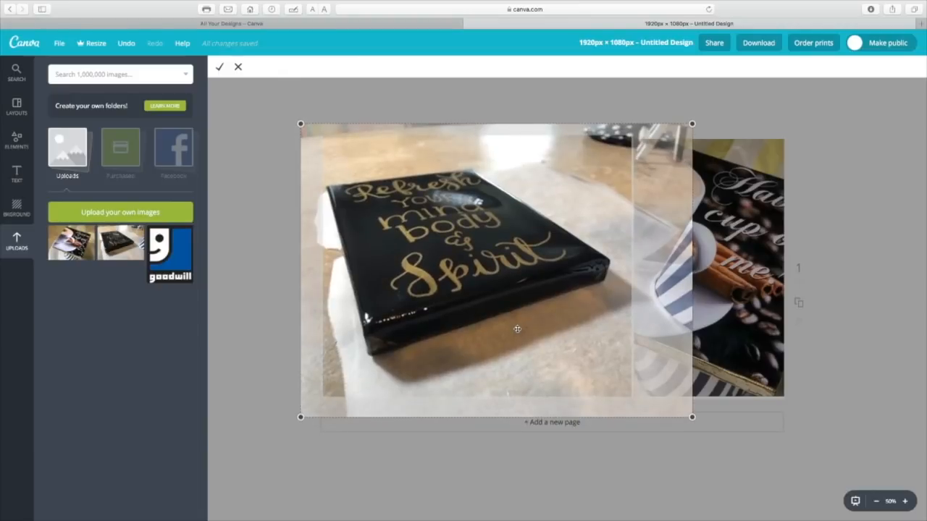
click(220, 68)
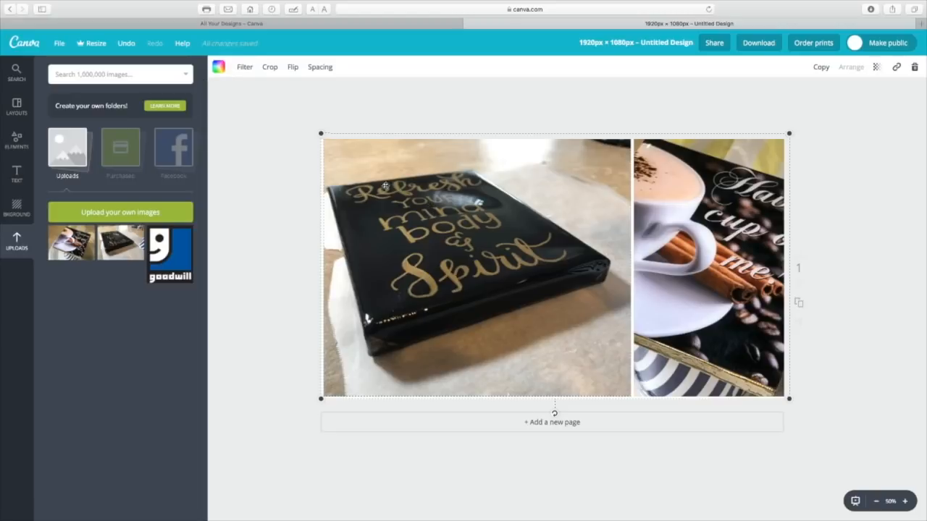
Reopen the crop of the "Refresh your mind body & Spirit" photo, shift the image slightly down, and apply it
click(274, 68)
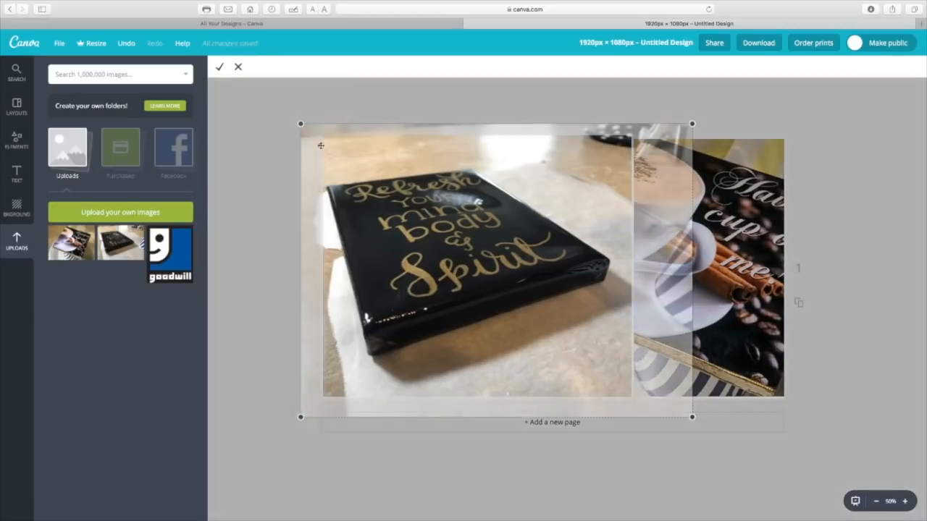
drag(386, 211, 388, 215)
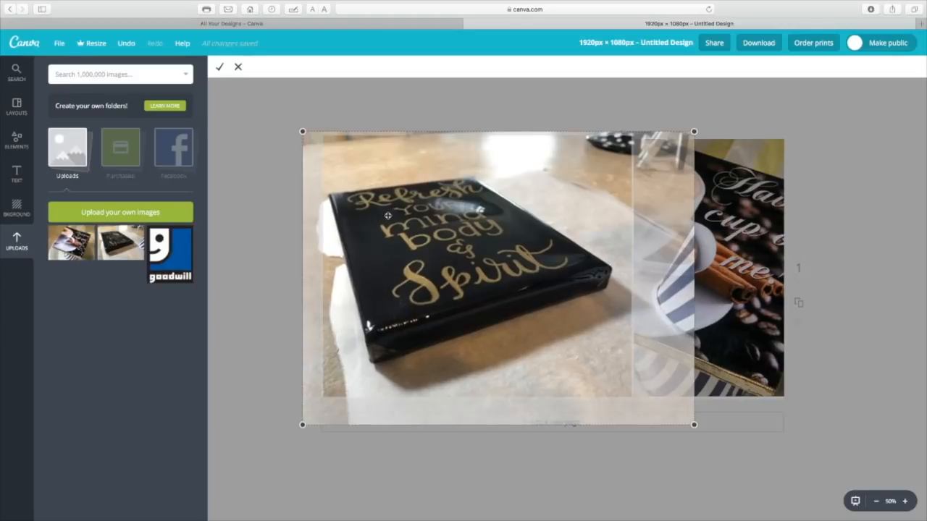
click(219, 67)
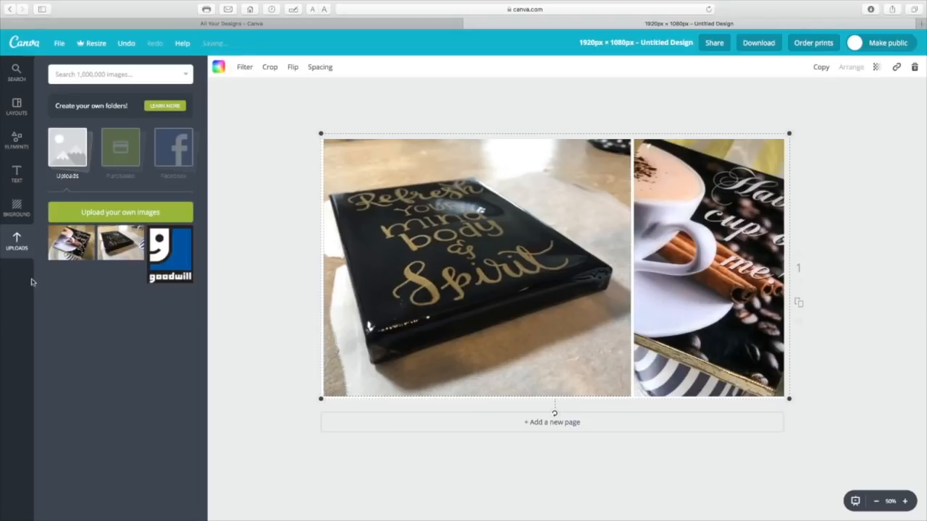
Add a solid square shape over the wide left photo and fill it with the lighter gold document color
click(18, 143)
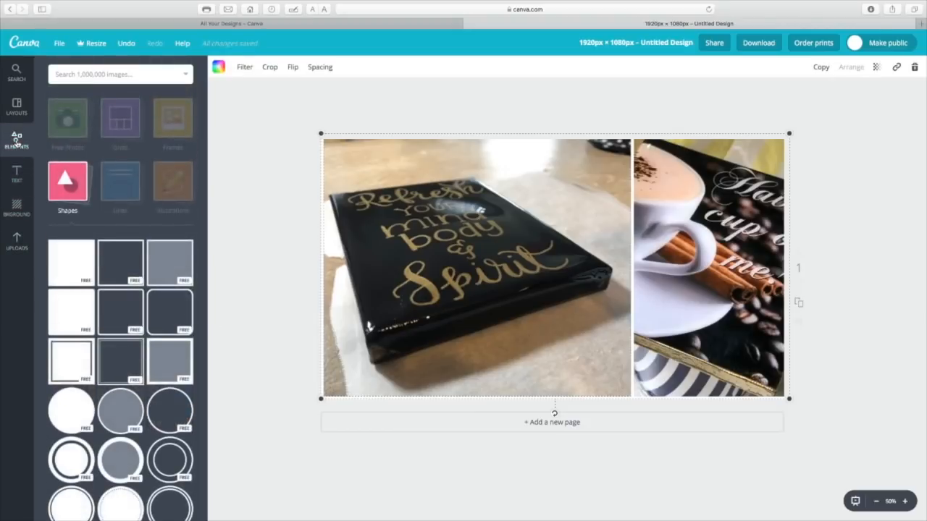
click(73, 193)
click(74, 193)
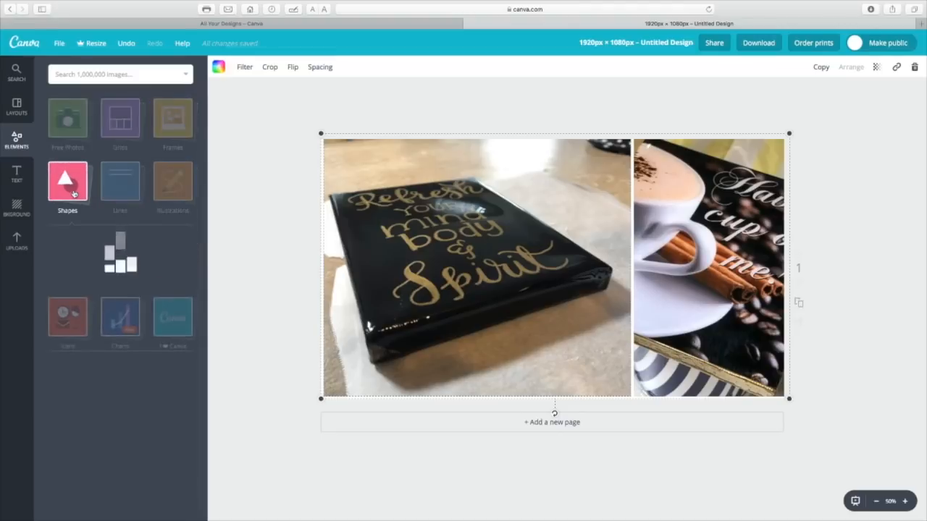
drag(81, 260, 524, 260)
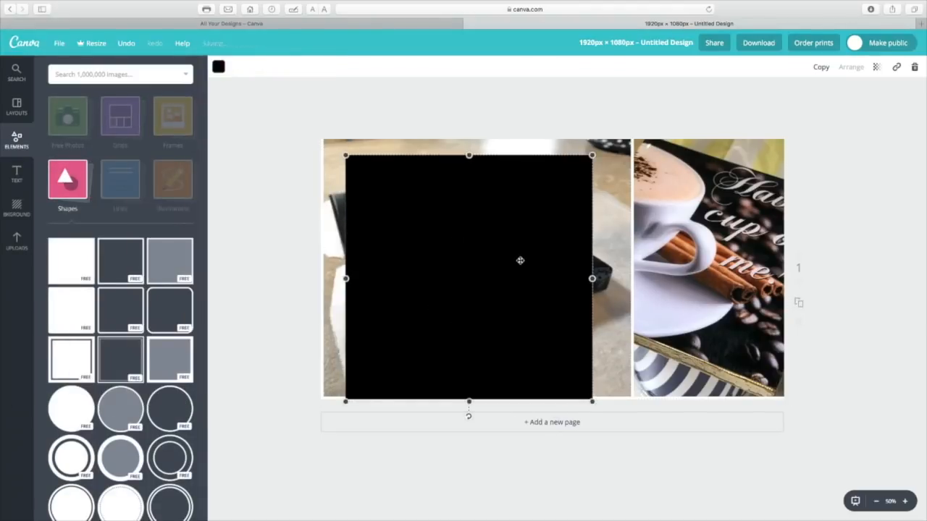
click(218, 68)
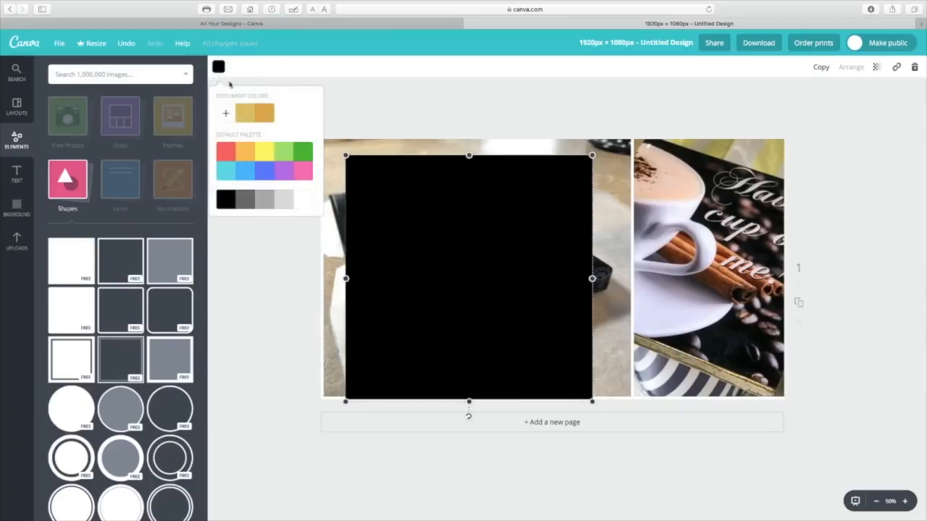
click(243, 117)
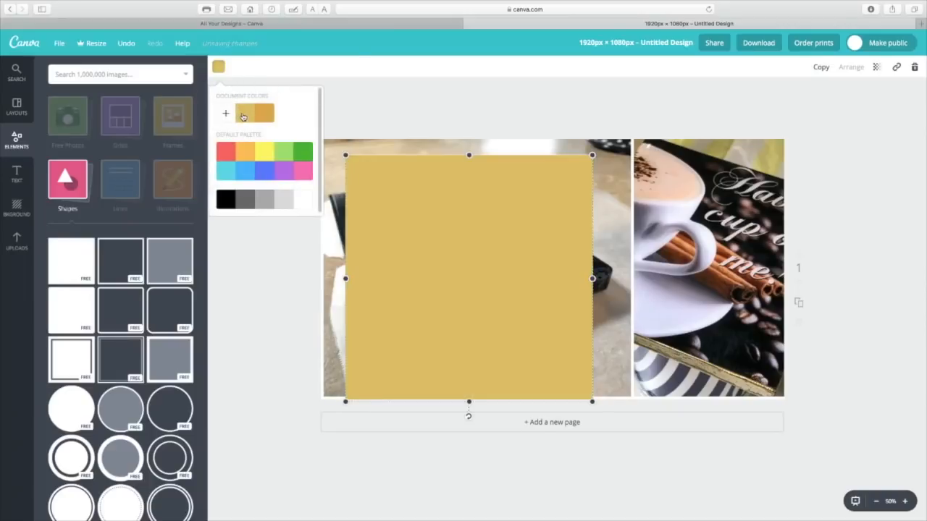
Flatten the gold square into a wide banner and align it with the right edge of the "Refresh your mind body & Spirit" photo
drag(469, 401, 518, 241)
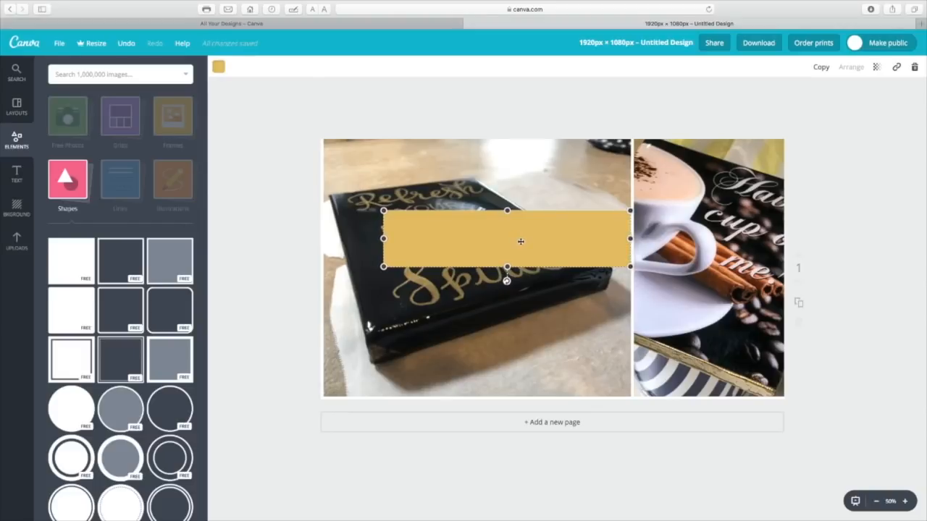
mouse_move(520, 241)
mouse_down()
mouse_move(530, 242)
mouse_move(517, 240)
mouse_up()
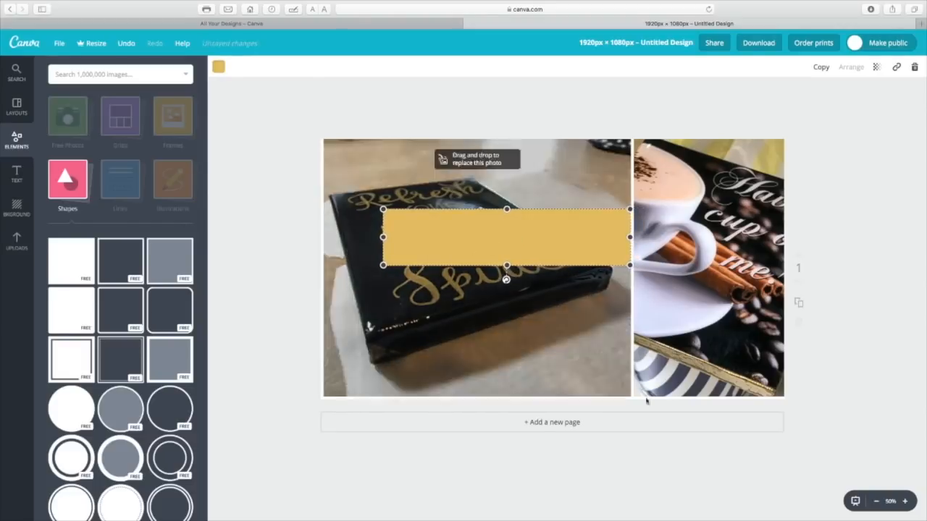
click(905, 501)
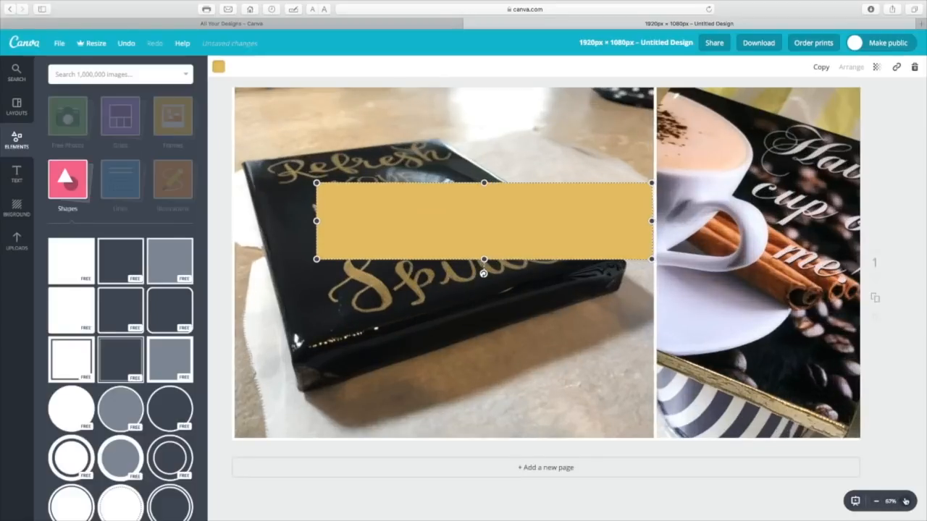
drag(598, 229, 598, 229)
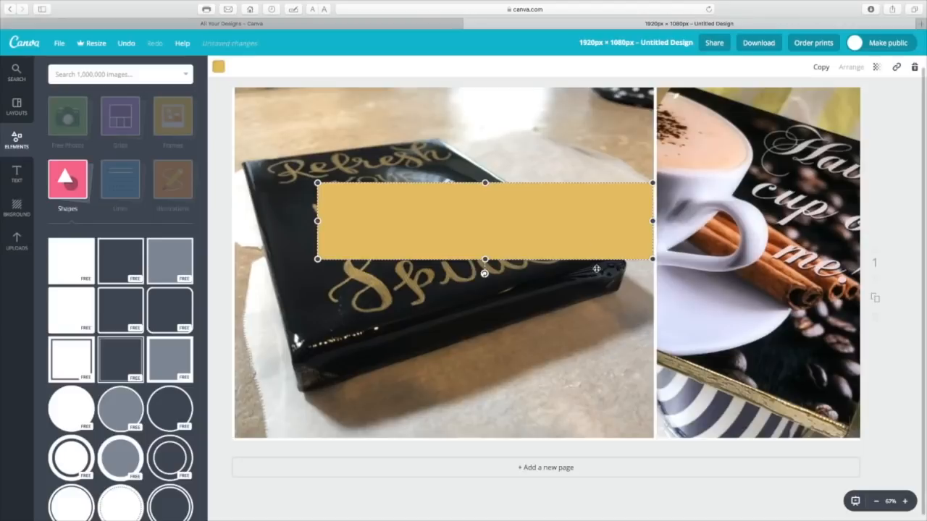
click(596, 267)
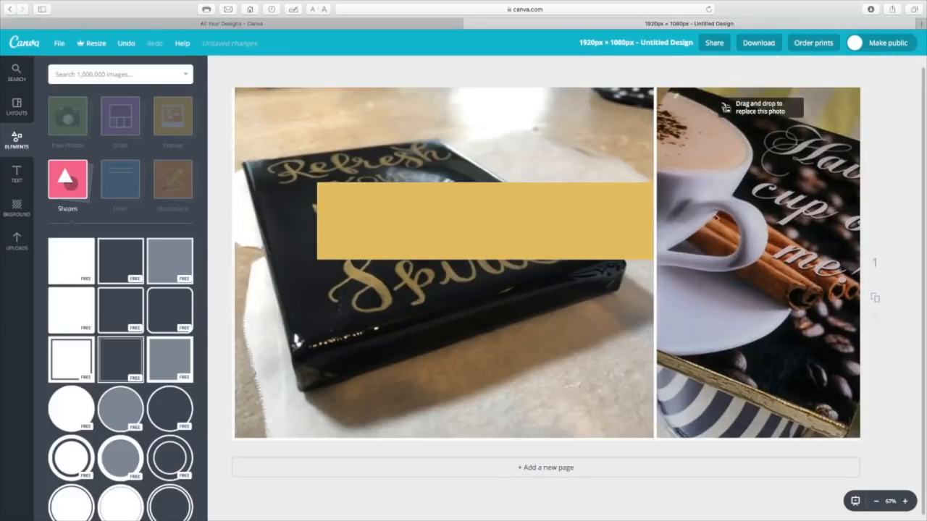
click(582, 227)
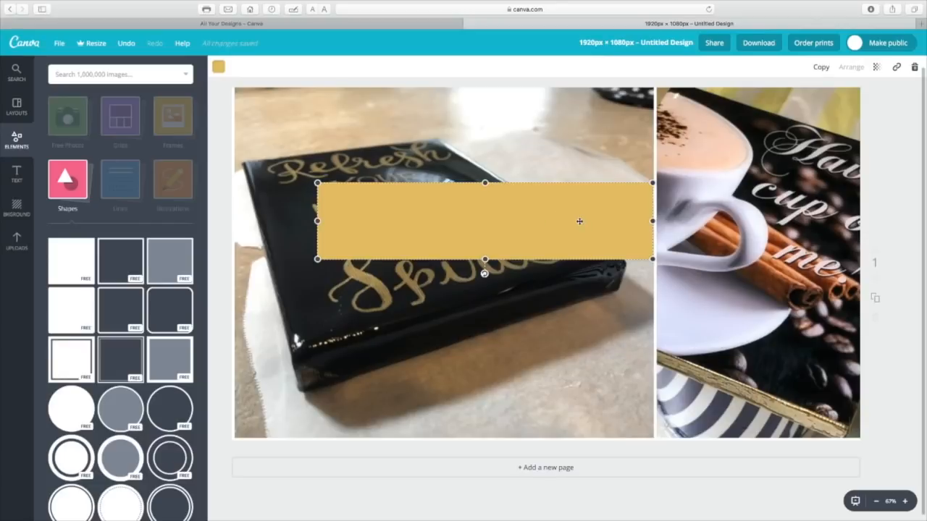
Set the gold banner's transparency to 54 and move the banner slightly up
click(876, 67)
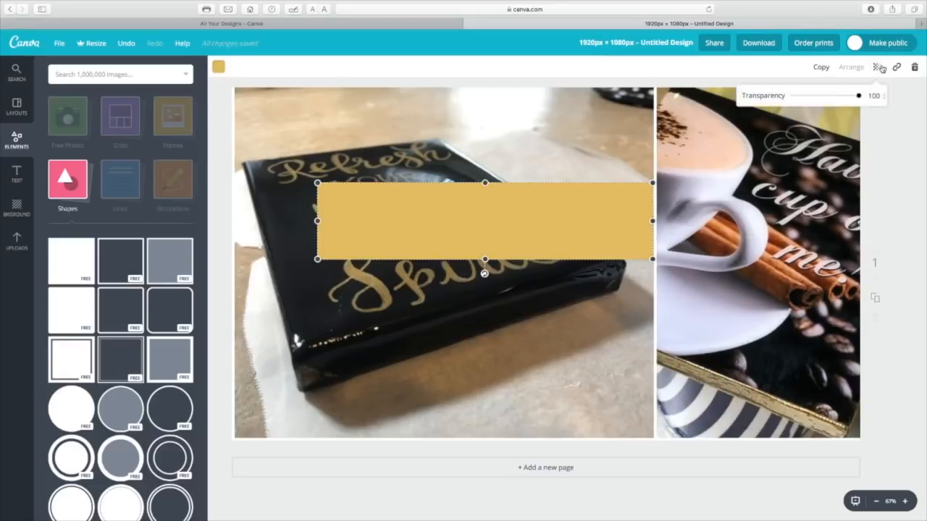
drag(859, 101, 831, 98)
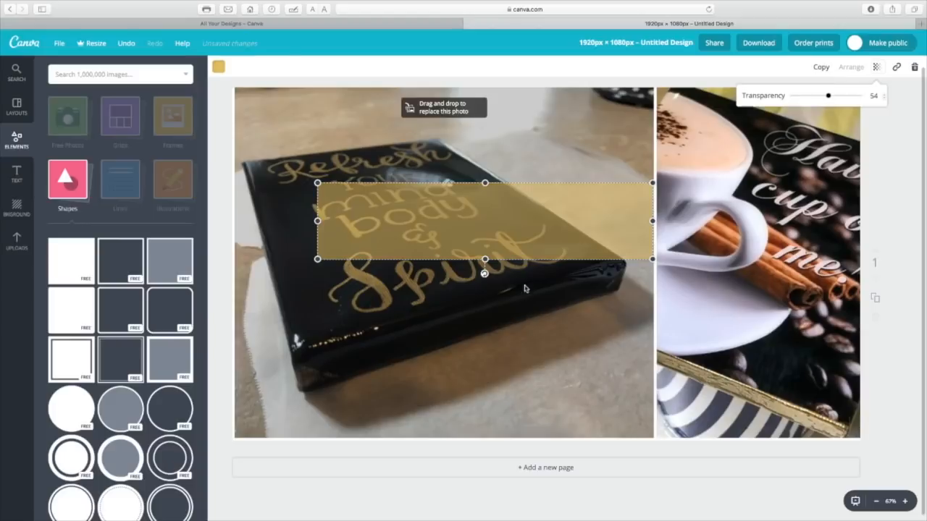
drag(524, 242, 523, 228)
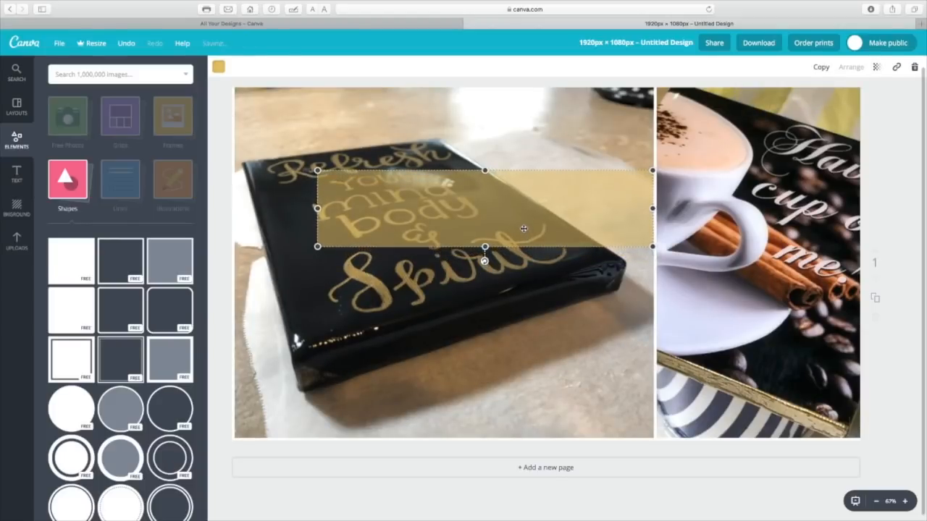
click(514, 316)
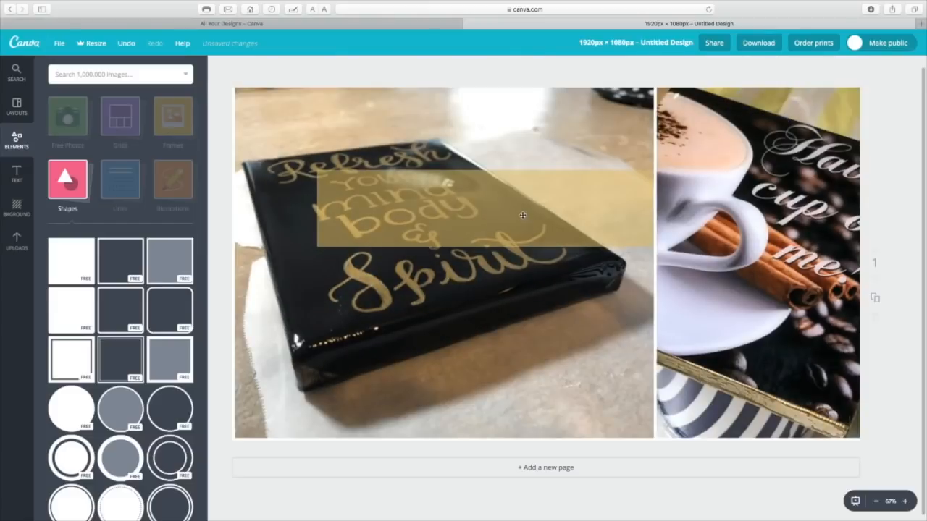
scroll(387, 117, up, 1)
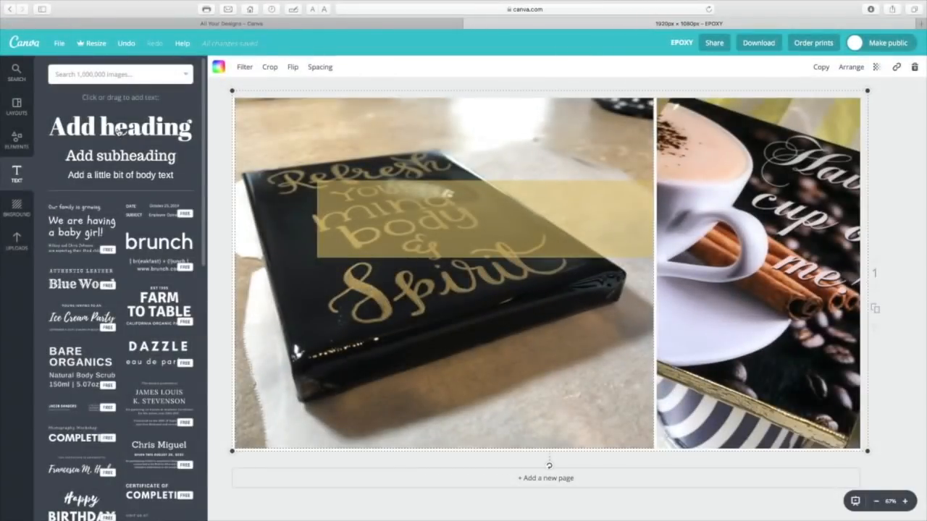
Add a heading reading "CANVAS PRINTS" and place it across the upper left of the wide photo
click(120, 129)
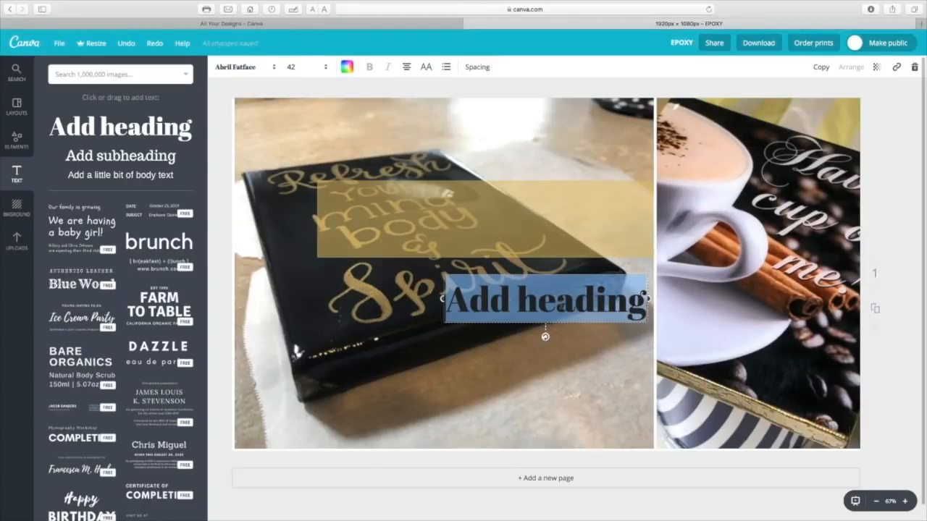
text(cA)
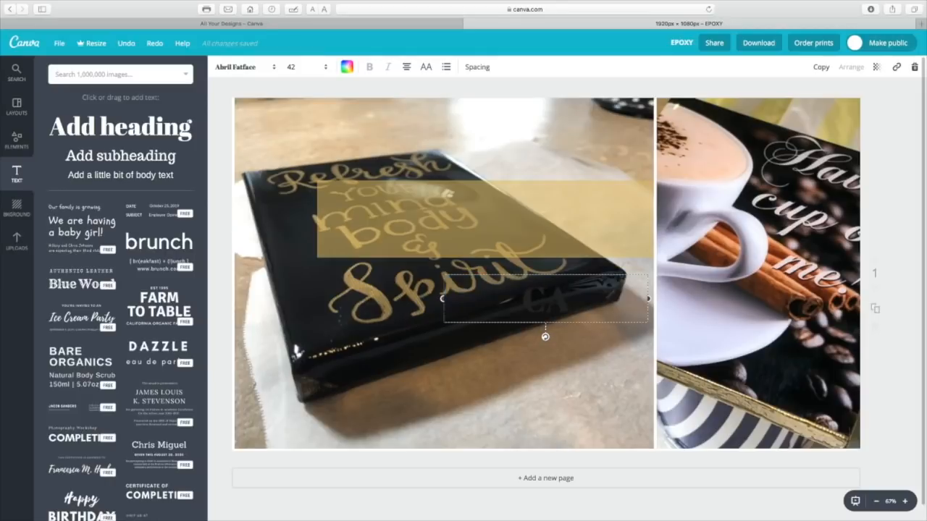
text(NVAS PRINTS)
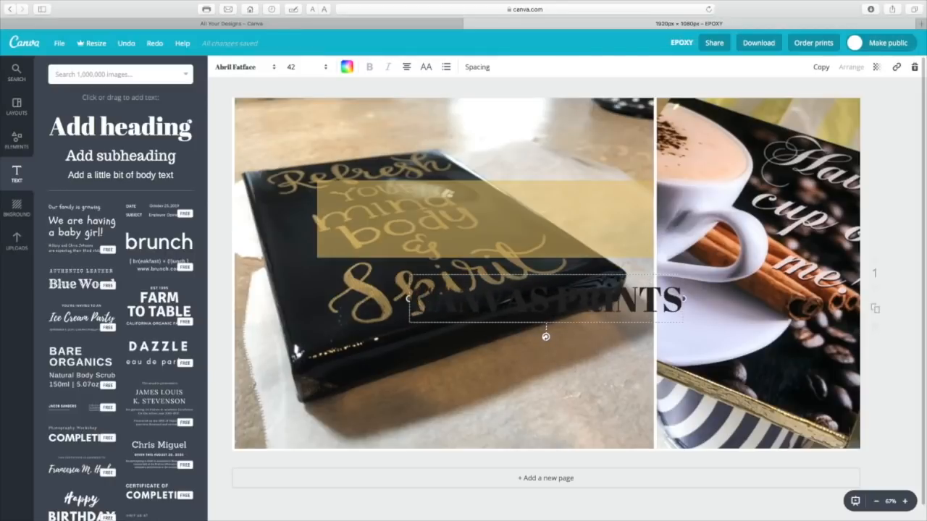
click(421, 328)
drag(418, 317, 265, 151)
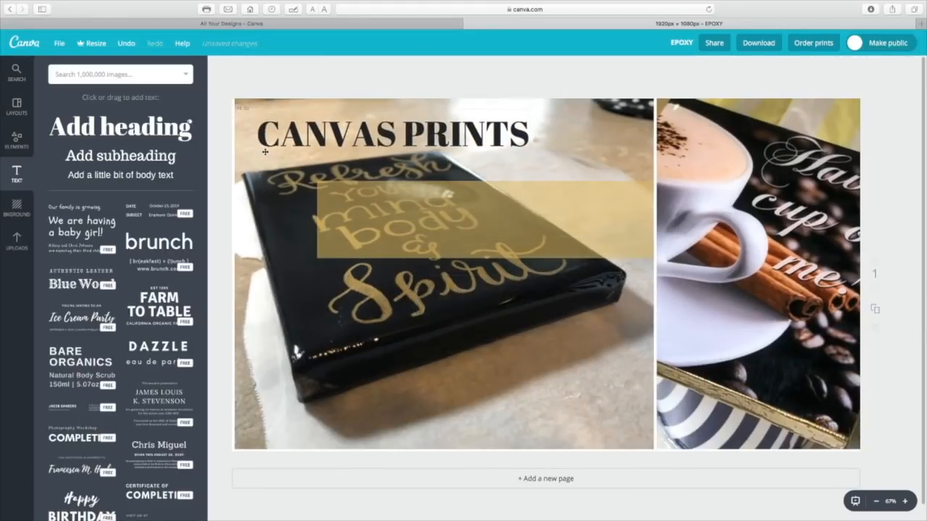
Set the "CANVAS PRINTS" heading's font size to 56 and widen its text box to the right
double_click(342, 141)
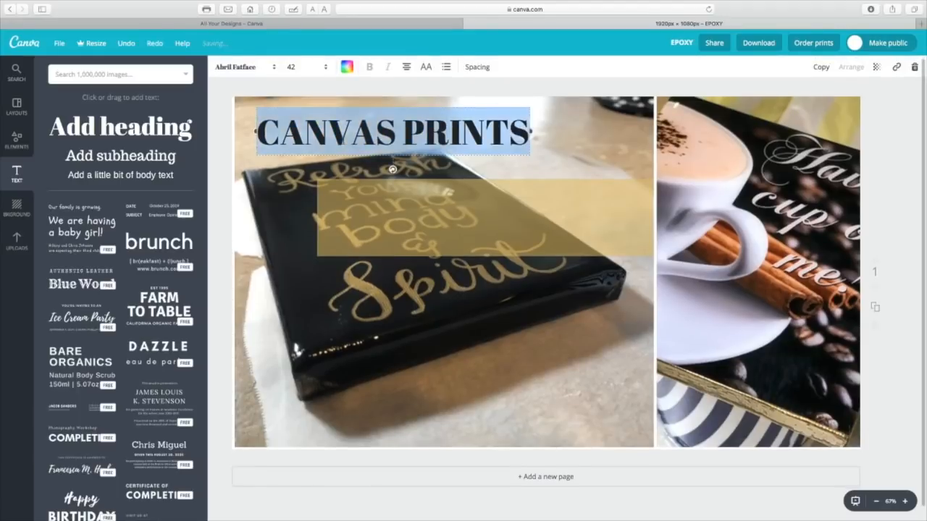
click(326, 67)
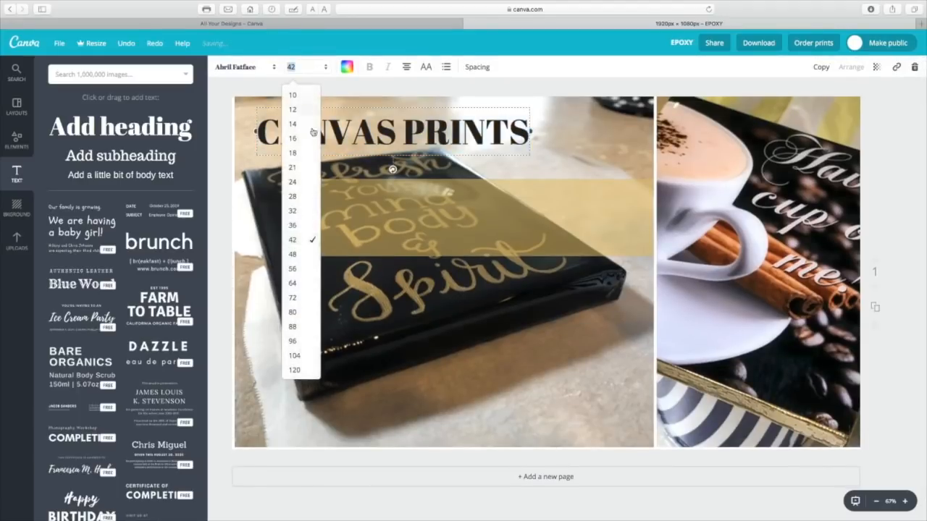
click(294, 272)
drag(530, 171, 616, 171)
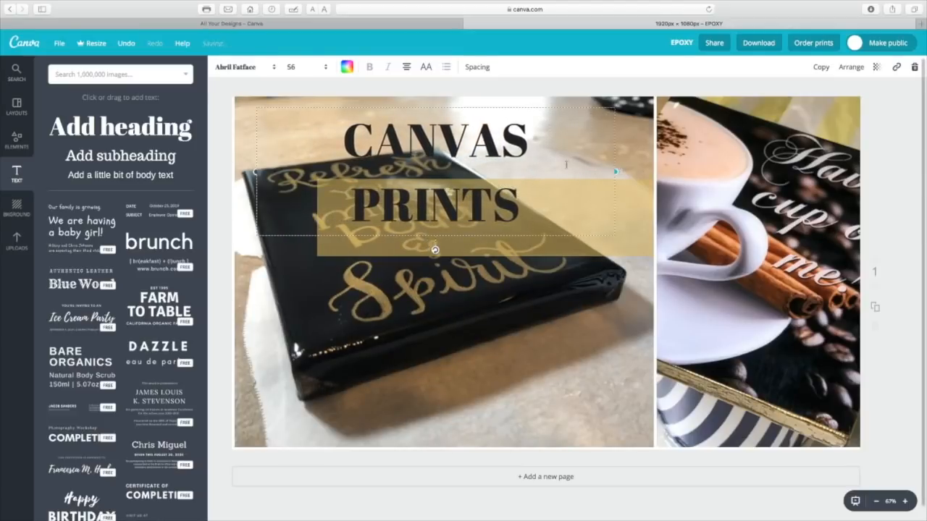
Reduce the "CANVAS PRINTS" heading's font size to 48 and move it slightly up and left
double_click(403, 143)
click(326, 67)
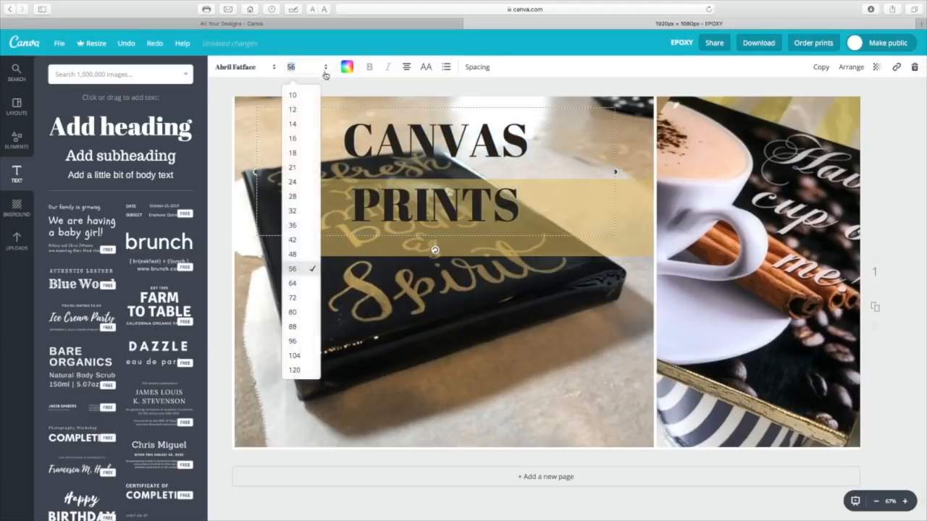
click(301, 257)
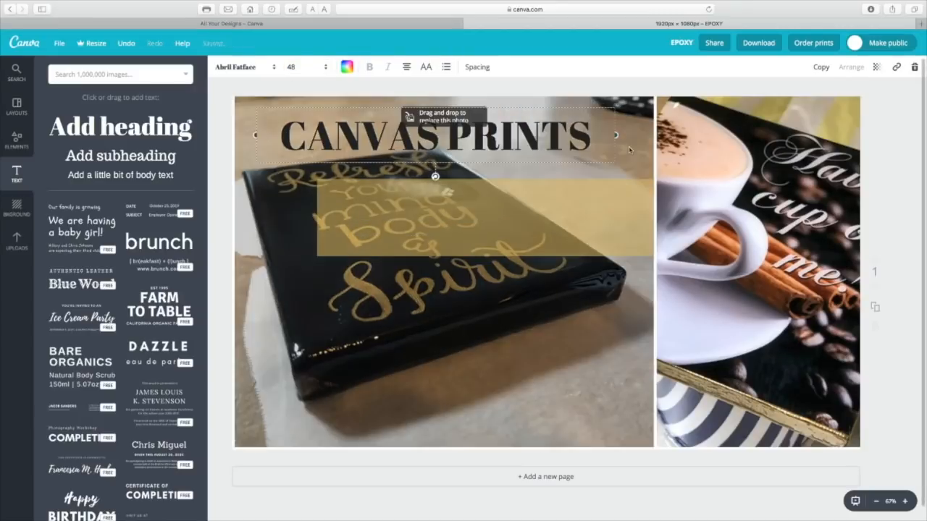
drag(590, 137, 559, 126)
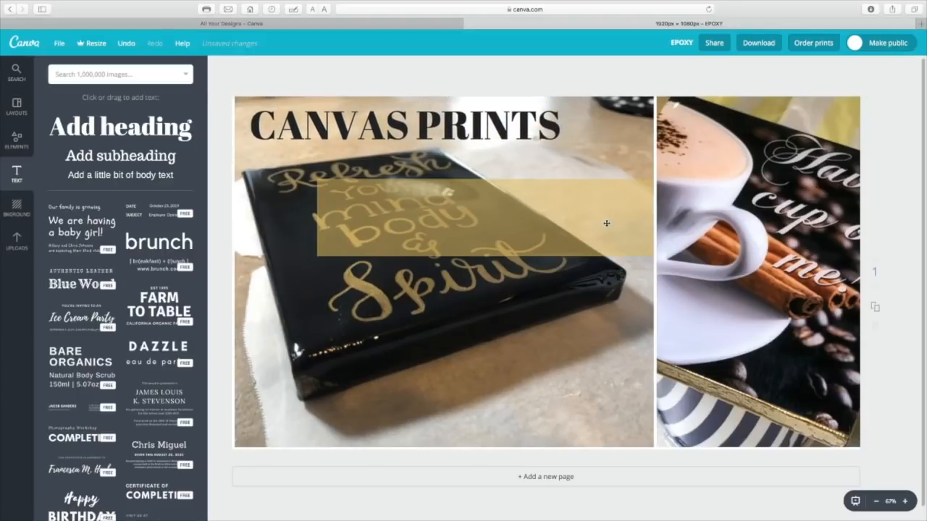
Make the translucent gold banner slightly smaller and move it up, closer beneath the heading
click(606, 223)
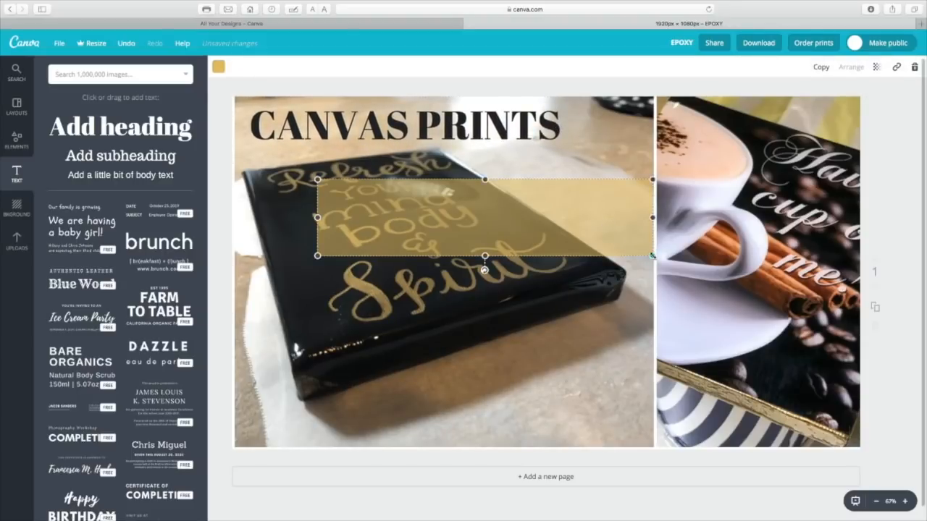
drag(653, 256, 651, 255)
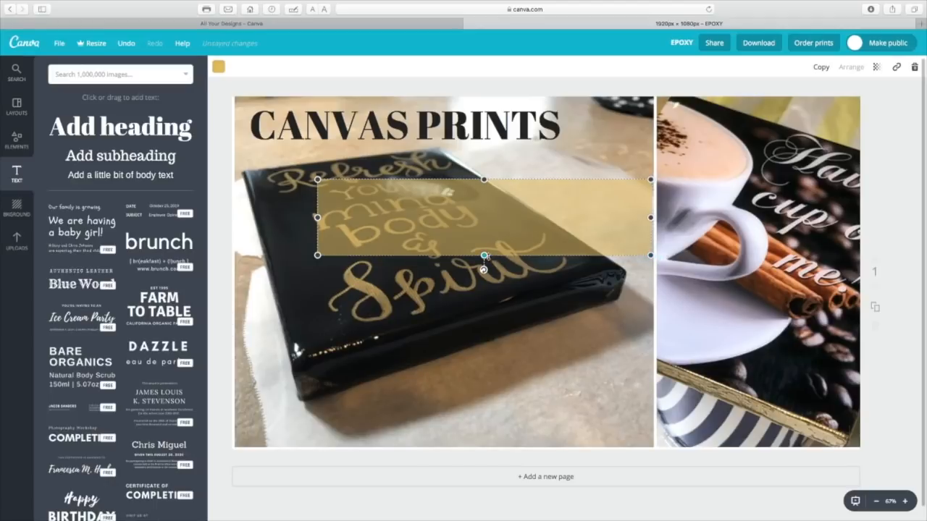
drag(483, 255, 485, 243)
drag(515, 215, 516, 203)
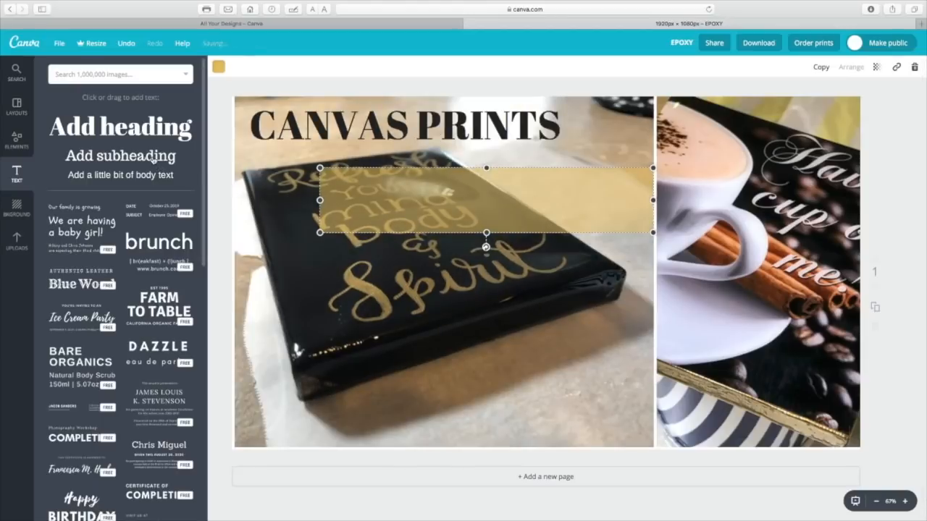
Add a subheading reading "EPOXY FINE ART" on the gold banner and widen its text box toward the photo's right edge
drag(152, 160, 504, 290)
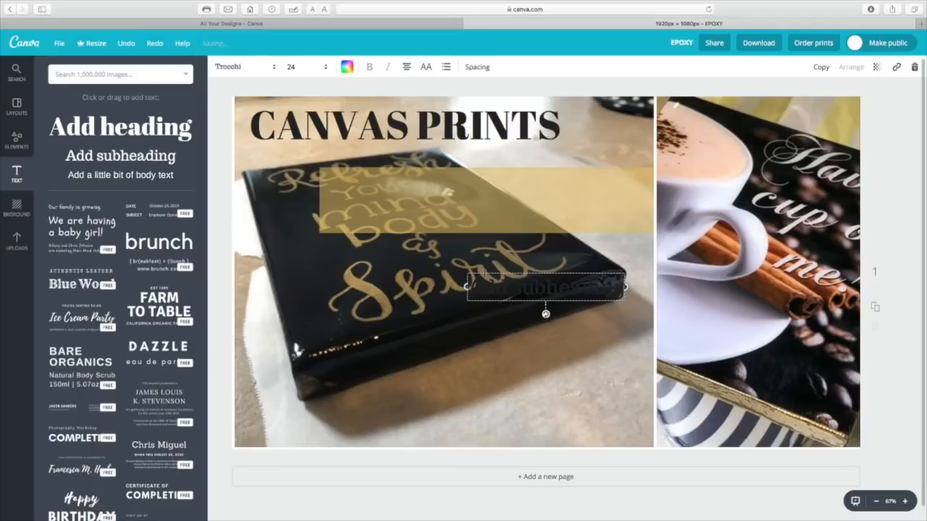
drag(485, 273, 429, 186)
double_click(490, 199)
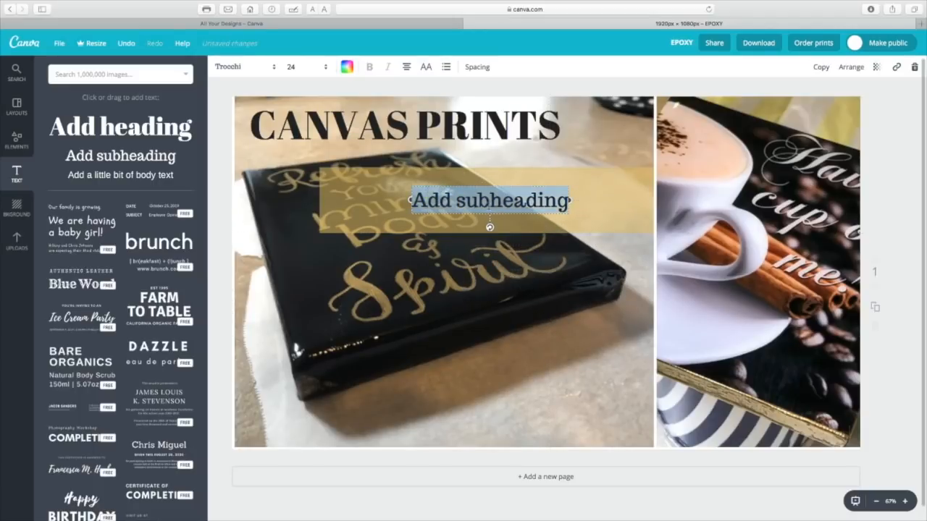
text(EP)
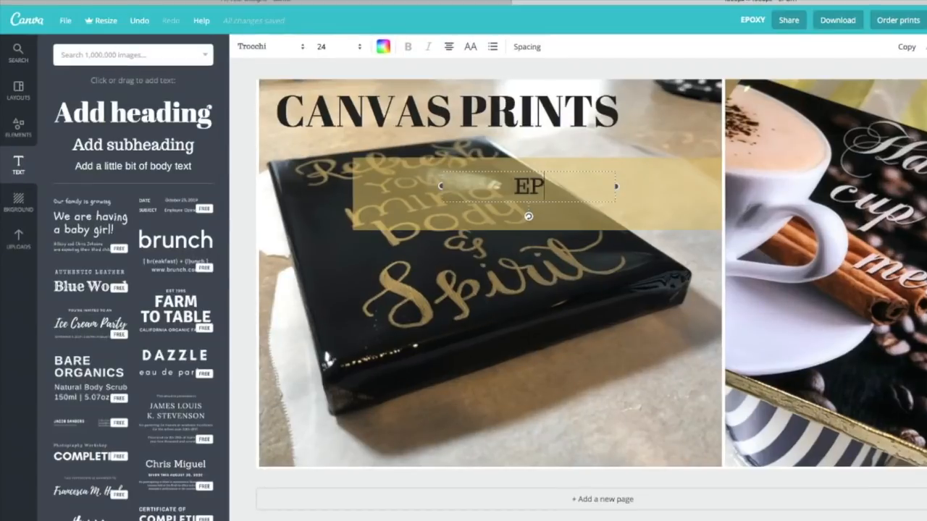
text(OXY )
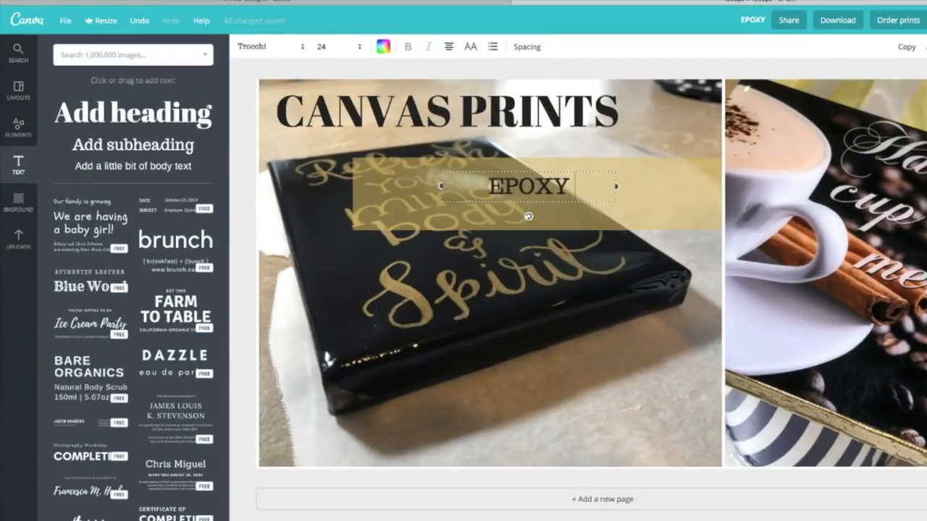
text(FINE ART)
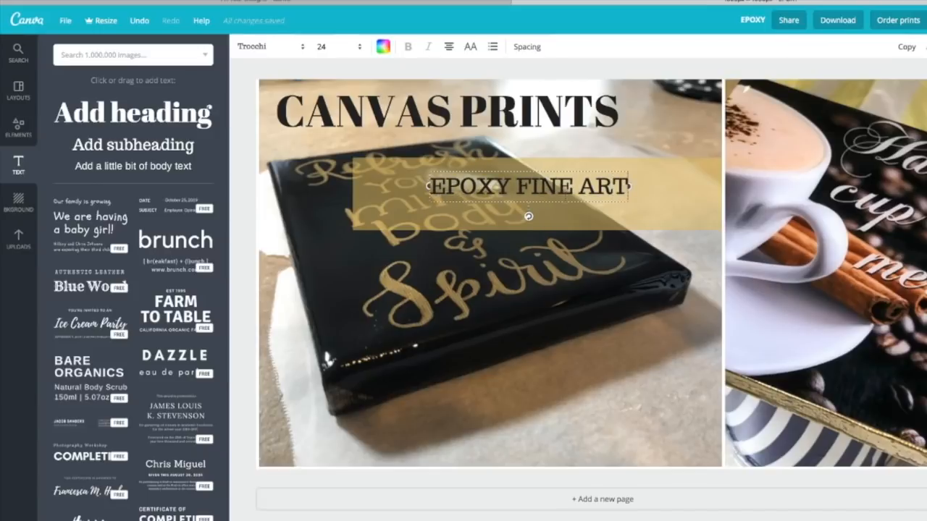
drag(628, 185, 717, 185)
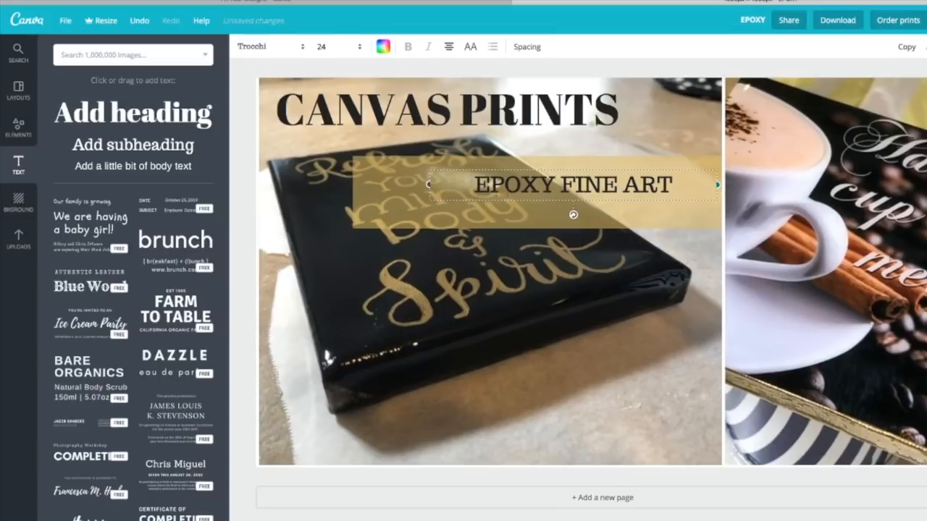
Widen the "EPOXY FINE ART" text box to the gold banner's left edge and set its font size to 48
drag(427, 185, 354, 185)
double_click(535, 188)
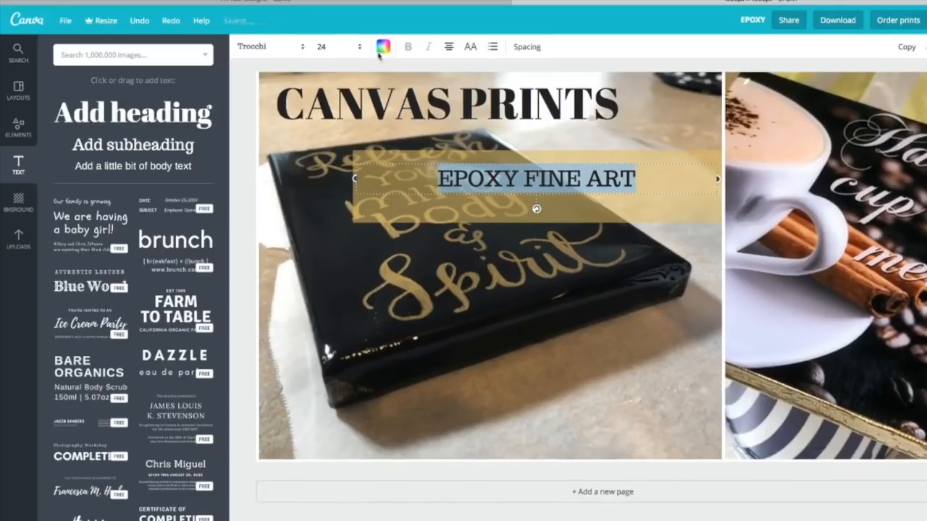
click(360, 47)
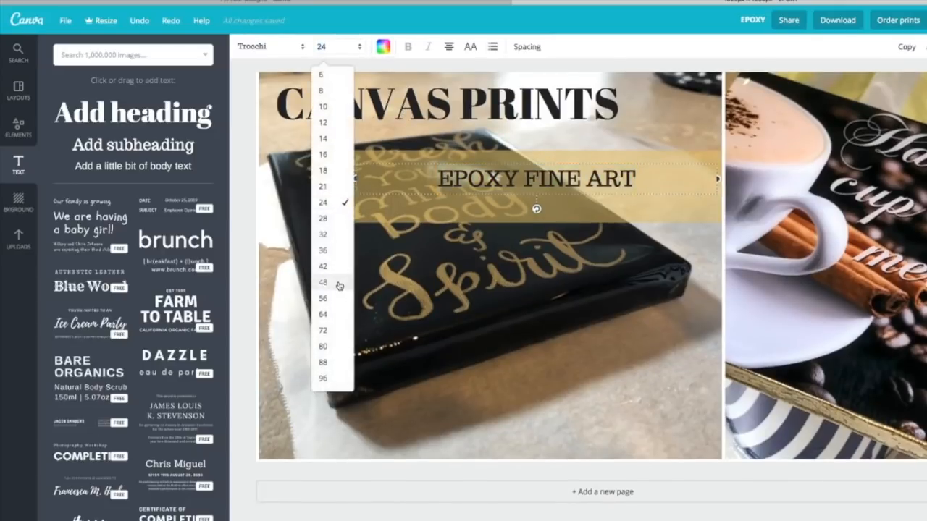
click(340, 285)
Reduce the "EPOXY FINE ART" font size through 42 and 36 to 32 and nudge the text slightly down and right on the banner
click(359, 48)
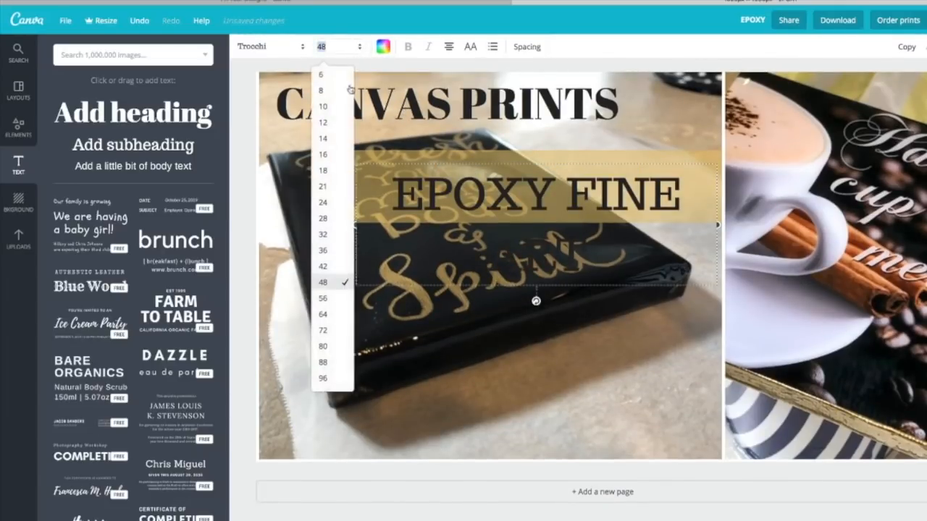
click(331, 266)
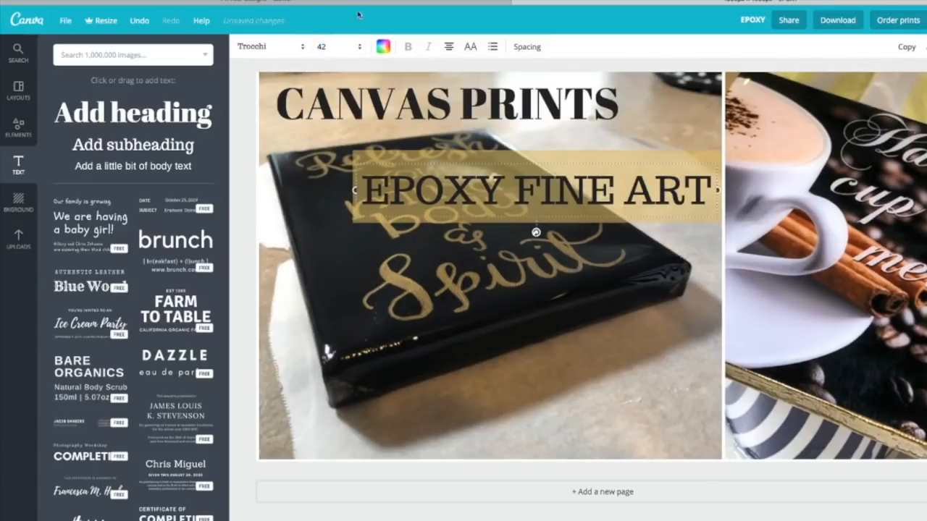
click(360, 46)
click(339, 250)
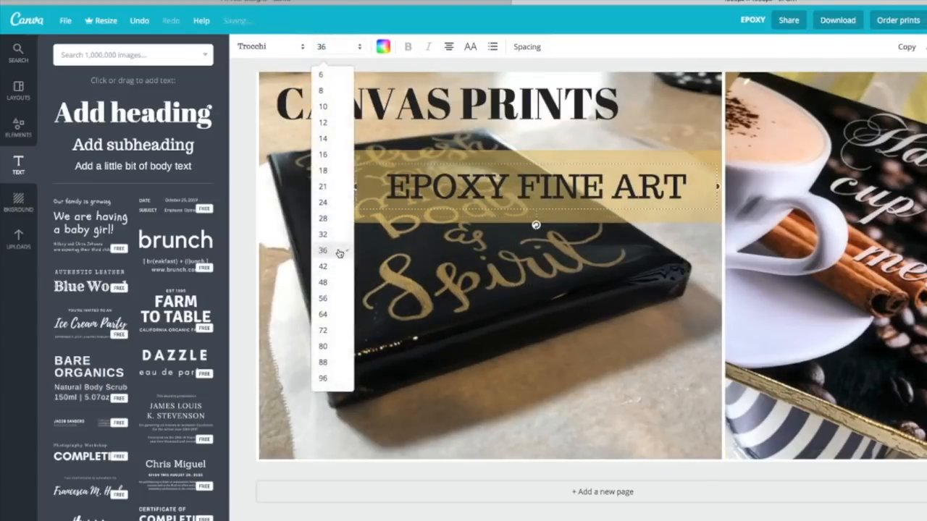
click(359, 48)
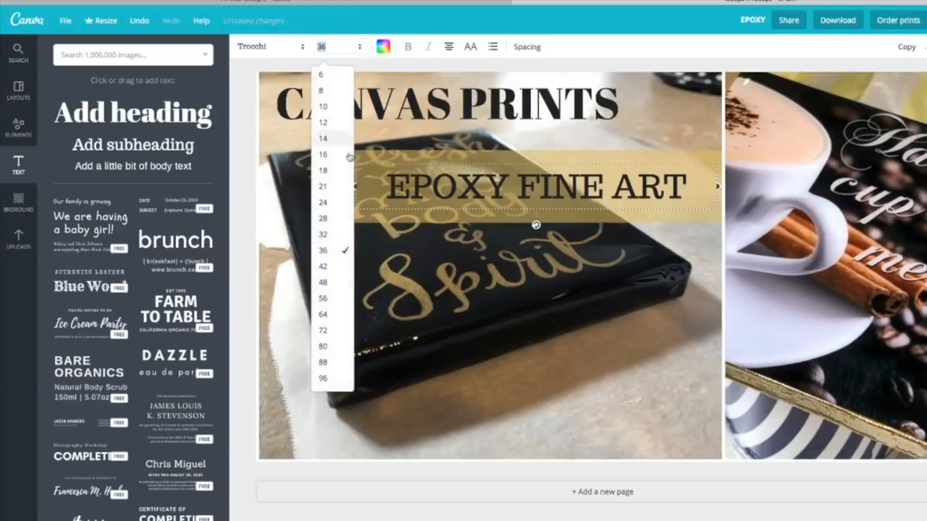
click(337, 235)
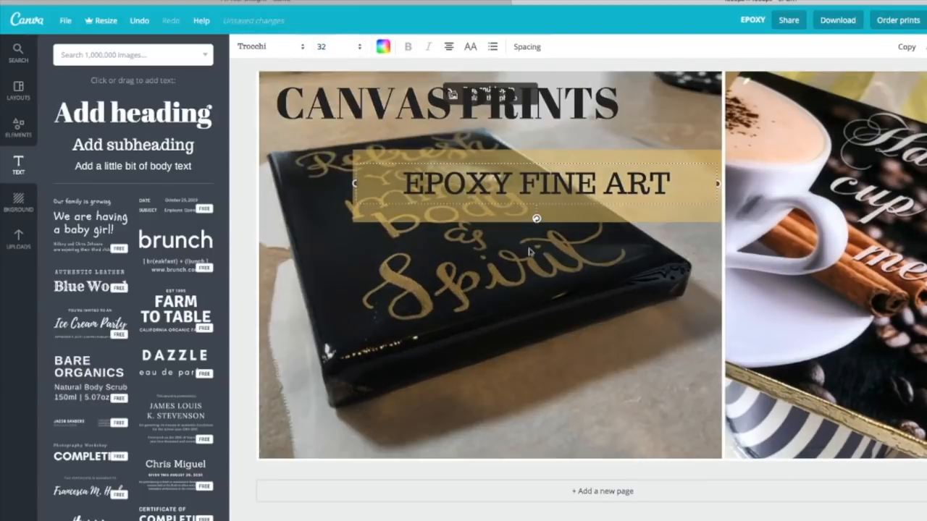
click(604, 377)
drag(587, 184, 591, 187)
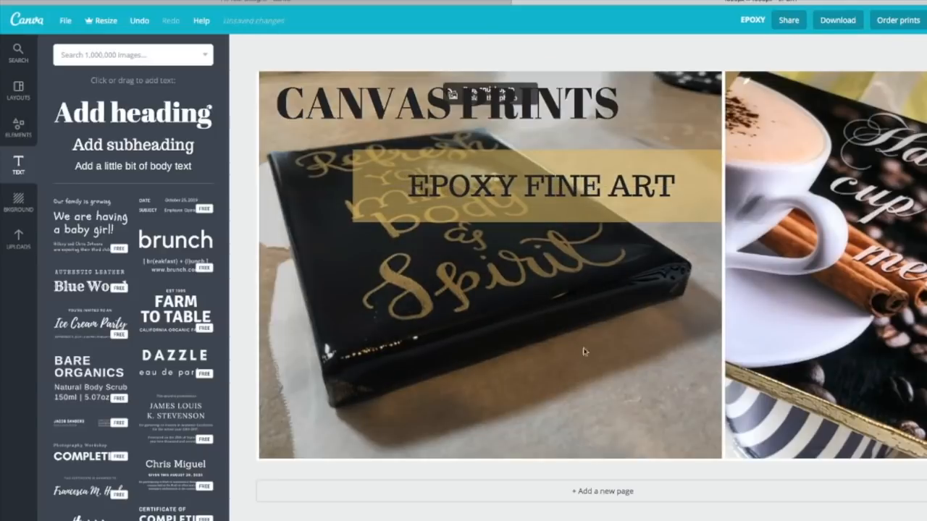
click(580, 393)
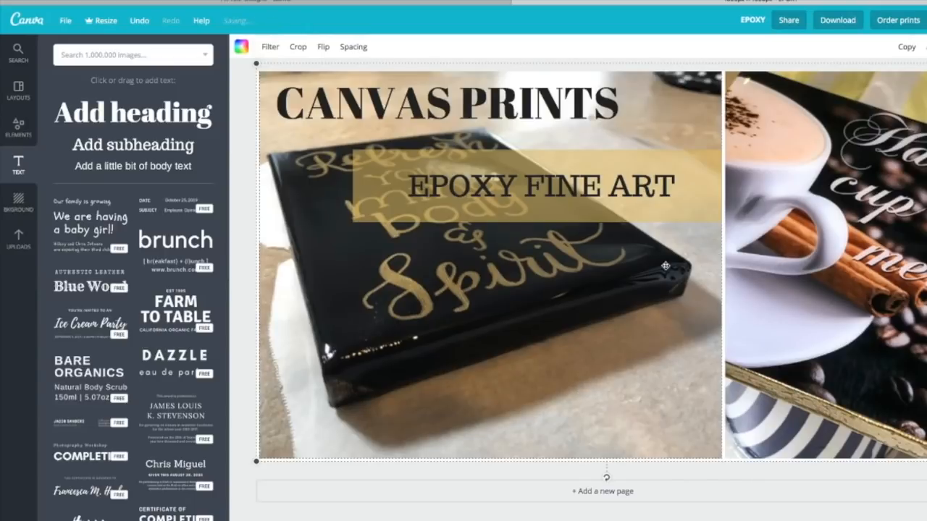
click(578, 215)
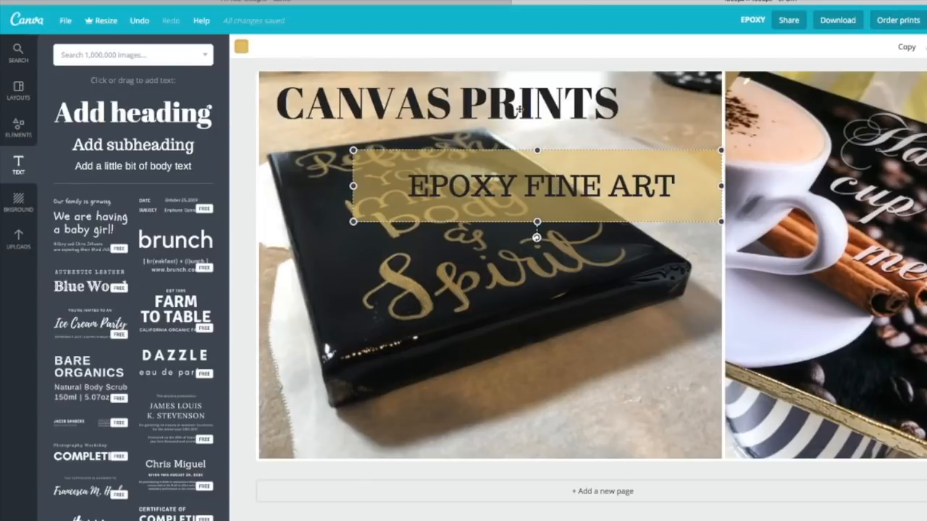
click(671, 510)
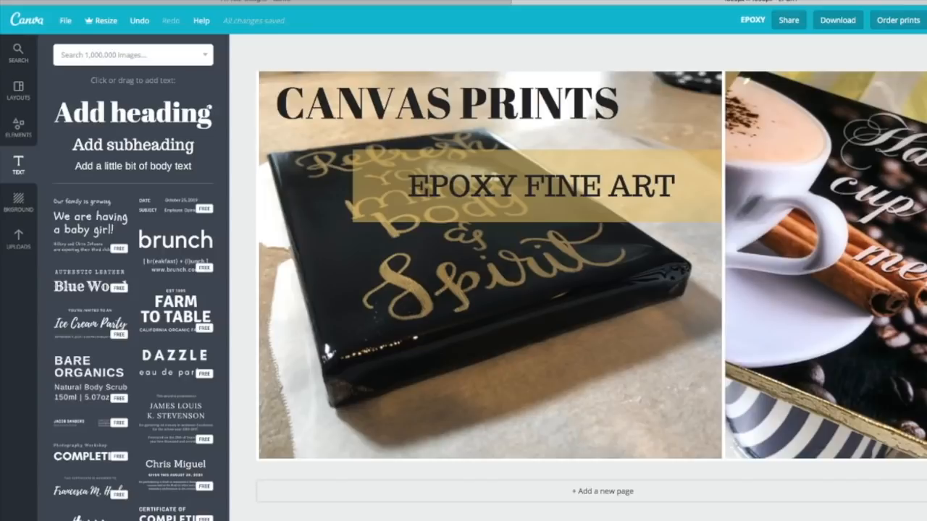
Recolor the "EPOXY FINE ART" text on the gold banner white
double_click(533, 190)
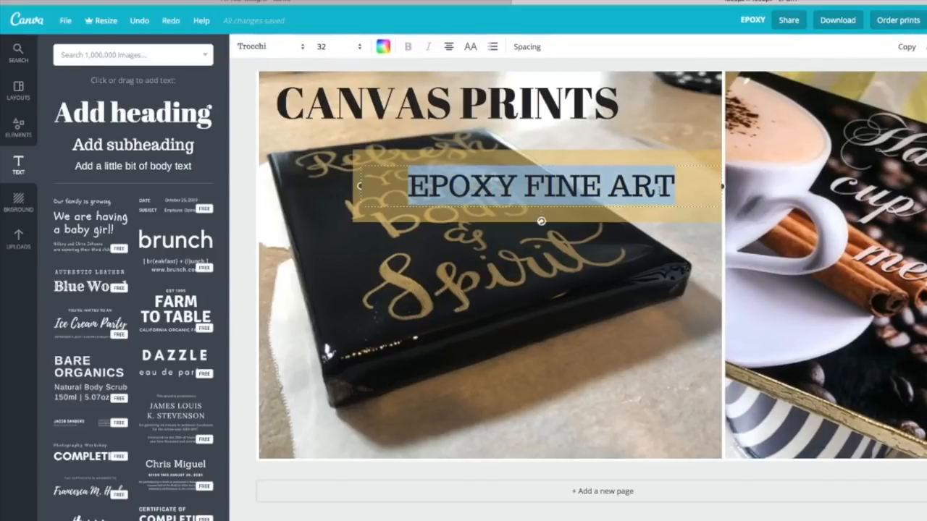
click(383, 47)
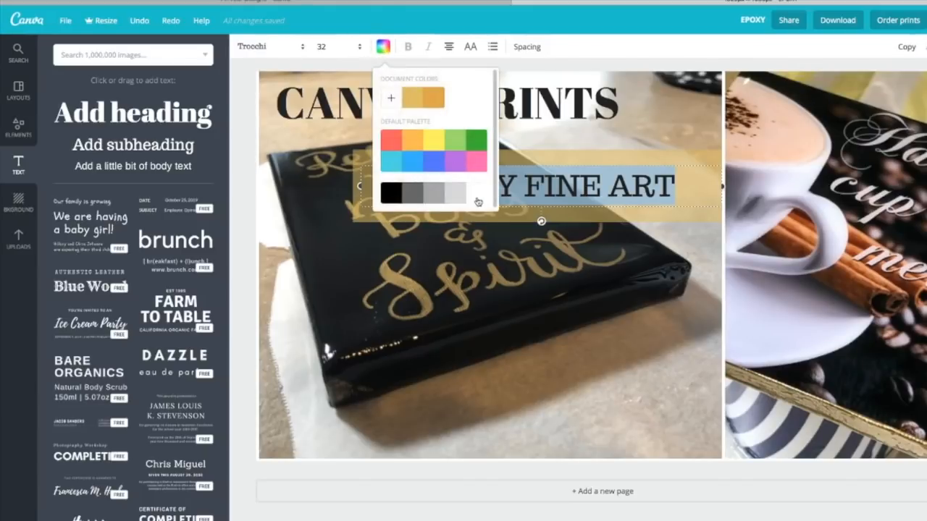
click(475, 199)
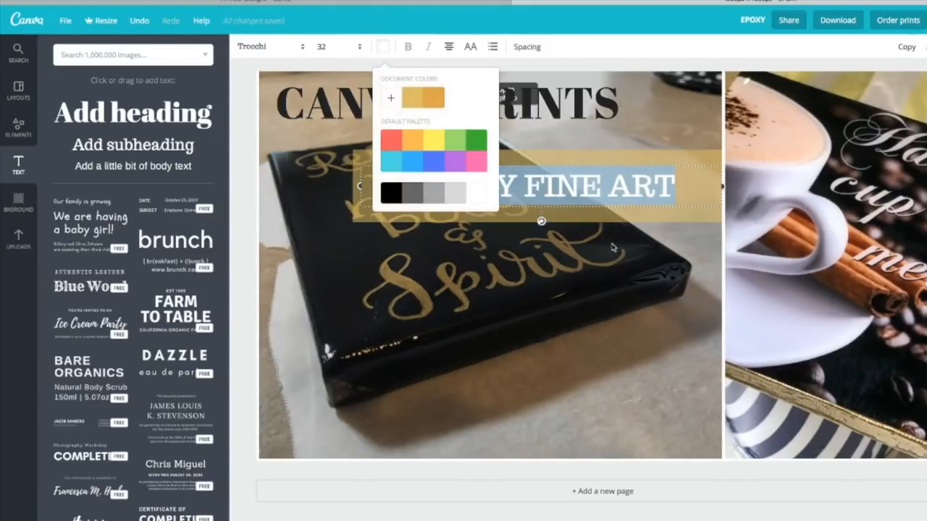
click(608, 229)
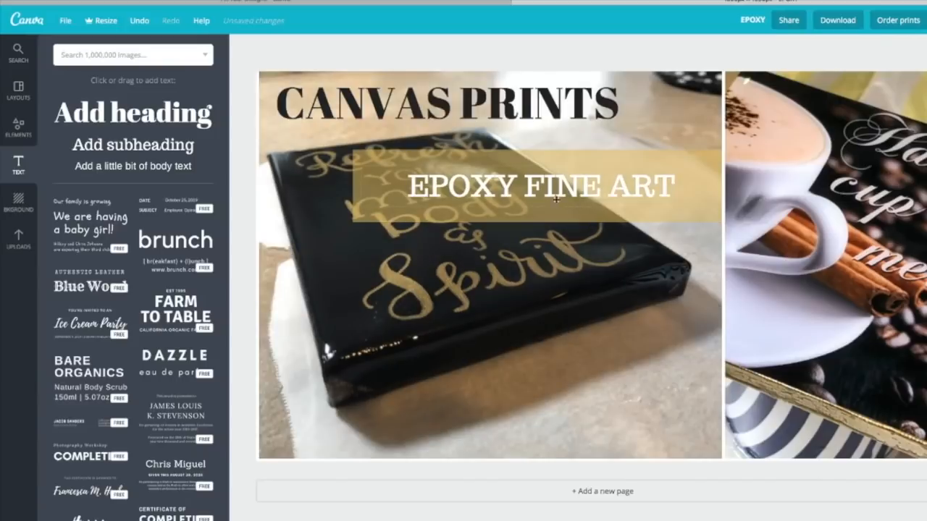
Try the document's gold color on the "EPOXY FINE ART" text and settle on black instead
click(554, 191)
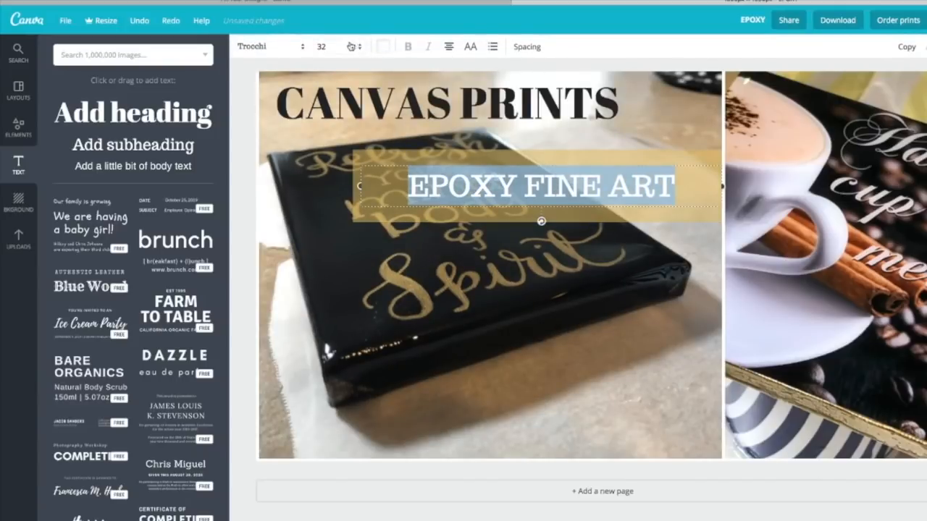
click(383, 48)
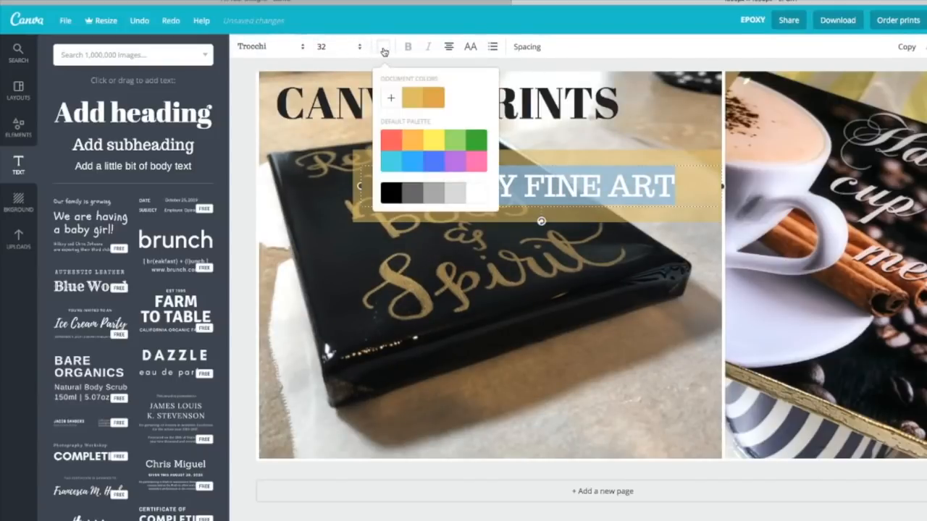
click(411, 103)
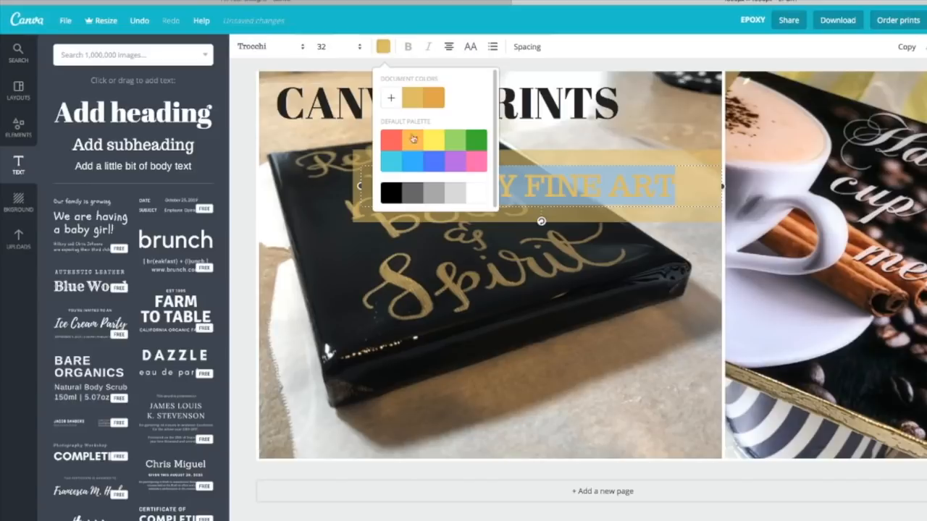
click(391, 192)
click(484, 267)
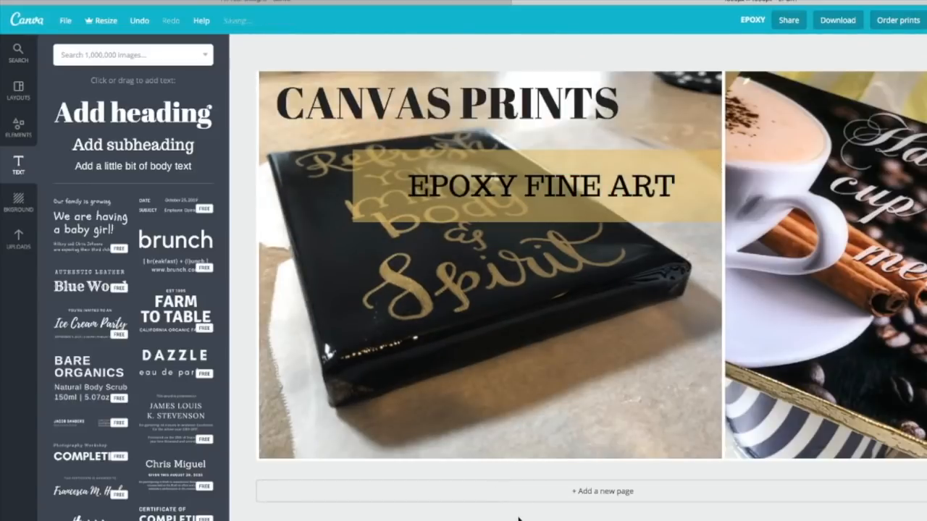
Download the design as a PNG and reposition the EPOXY.png preview window to view the exported image
click(837, 20)
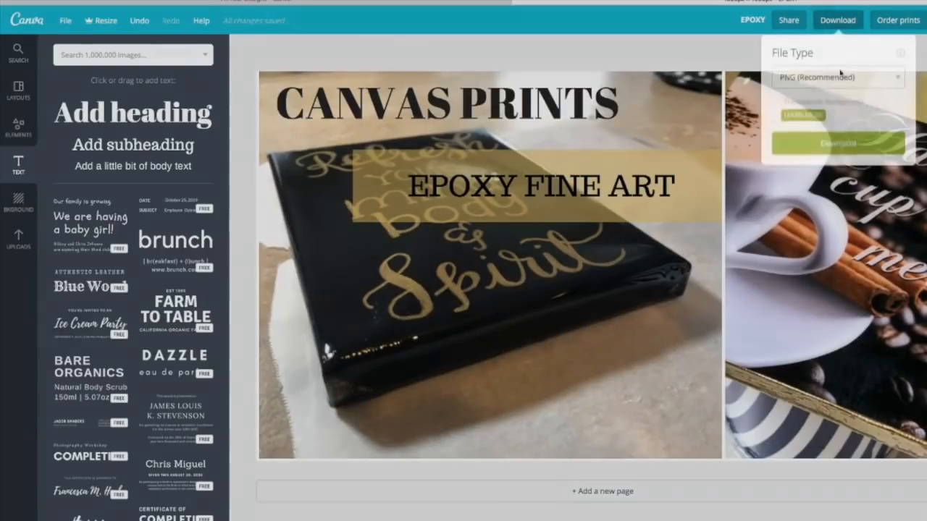
click(838, 144)
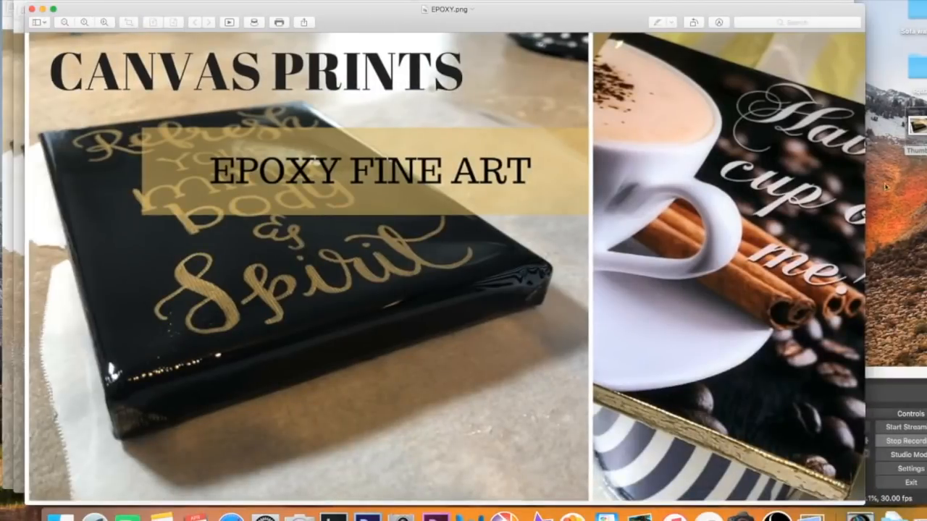
drag(551, 16, 664, 22)
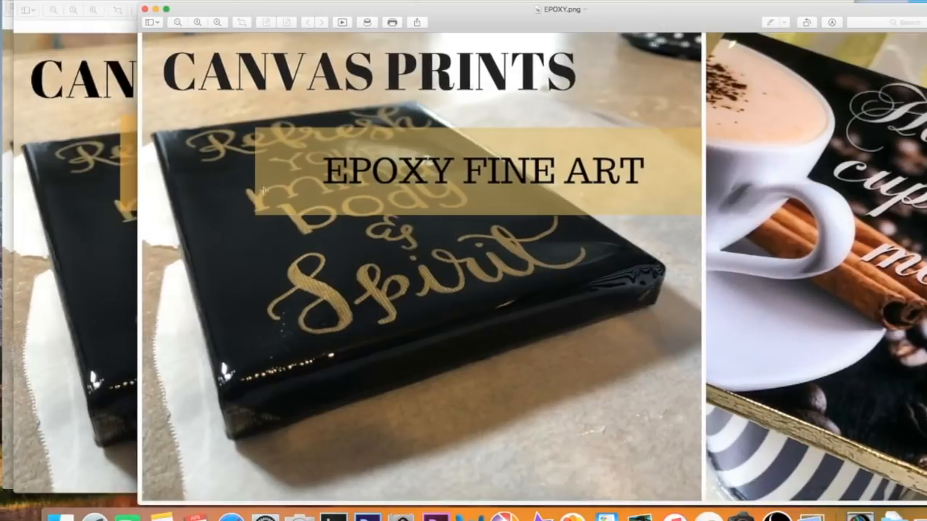
drag(464, 24, 394, 24)
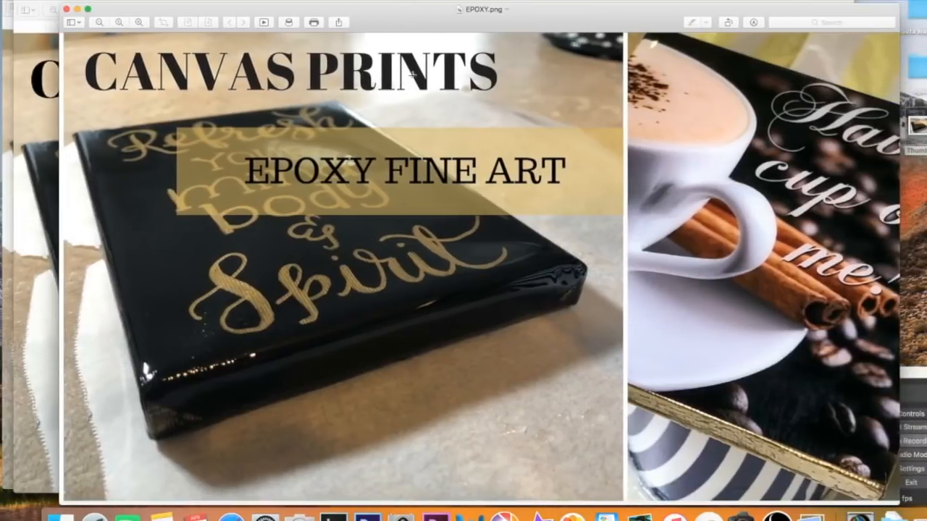